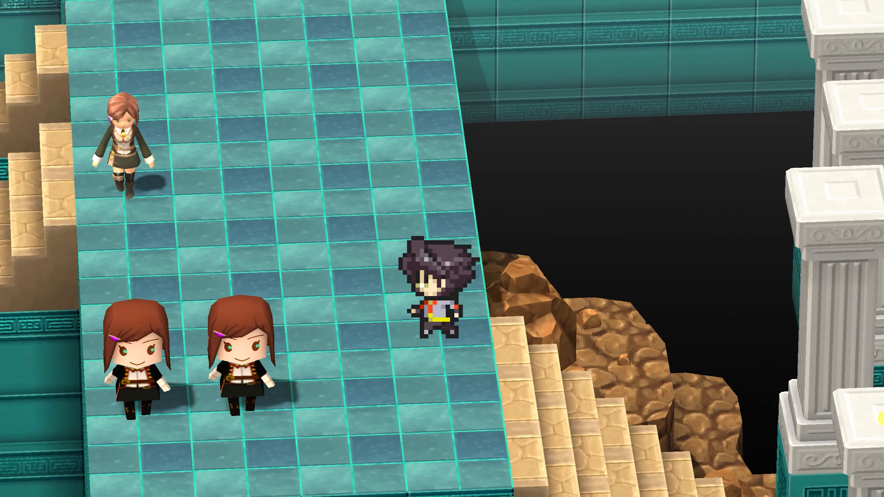
- Walk the hero to the left Chibi Marie and talk to her to enable the WXHB Hotbar
{"action": "key", "text": "Down"}
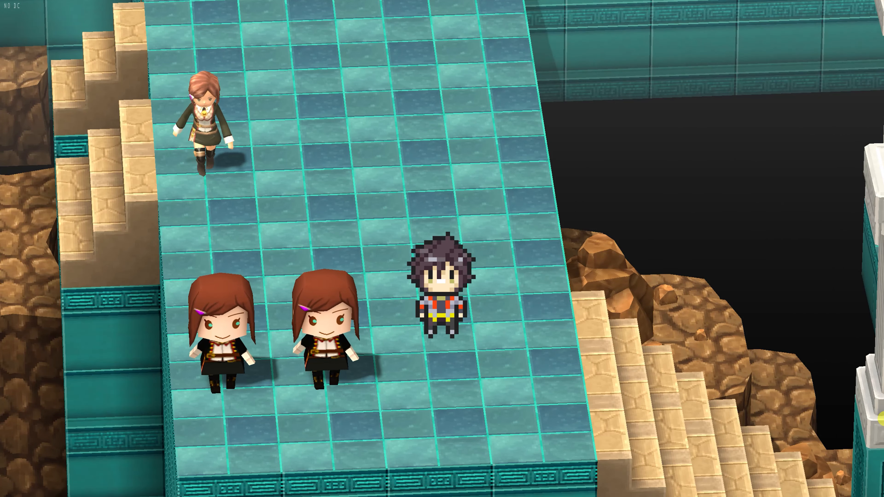
{"action": "key", "text": "Down"}
{"action": "key", "text": "Down"}
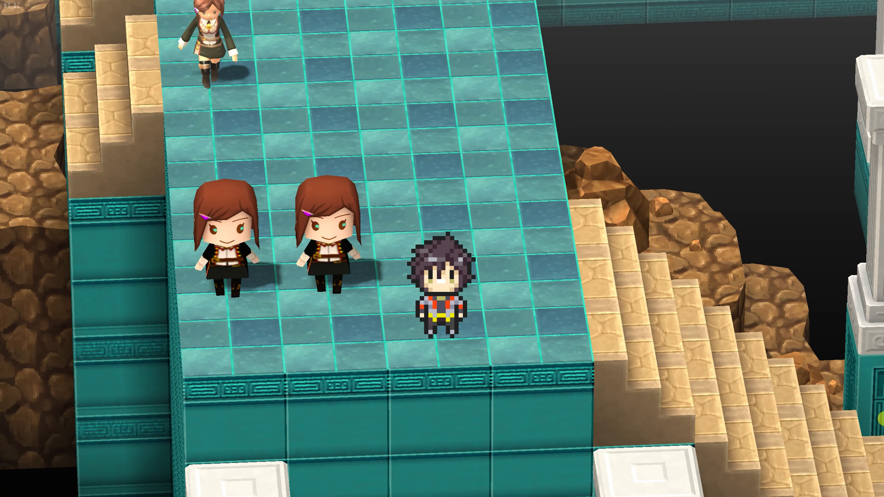
{"action": "key", "text": "Left"}
{"action": "key", "text": "Left"}
{"action": "key", "text": "Left"}
{"action": "key", "text": "Left"}
{"action": "key", "text": "Up"}
{"action": "key", "text": "Return"}
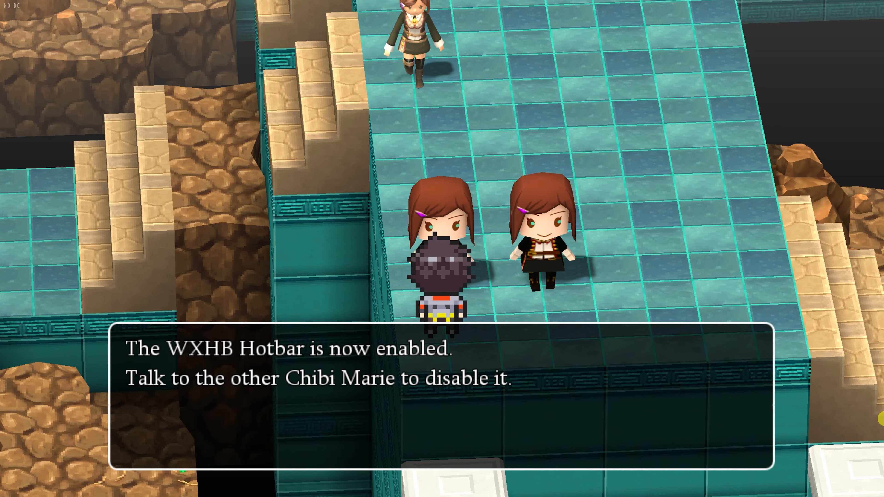
{"action": "key", "text": "Return"}
- Walk the hero around the platform to check the hotbar overlay while moving
{"action": "key", "text": "Right"}
{"action": "key", "text": "Right"}
{"action": "key", "text": "Right"}
{"action": "key", "text": "Right"}
{"action": "key", "text": "Right"}
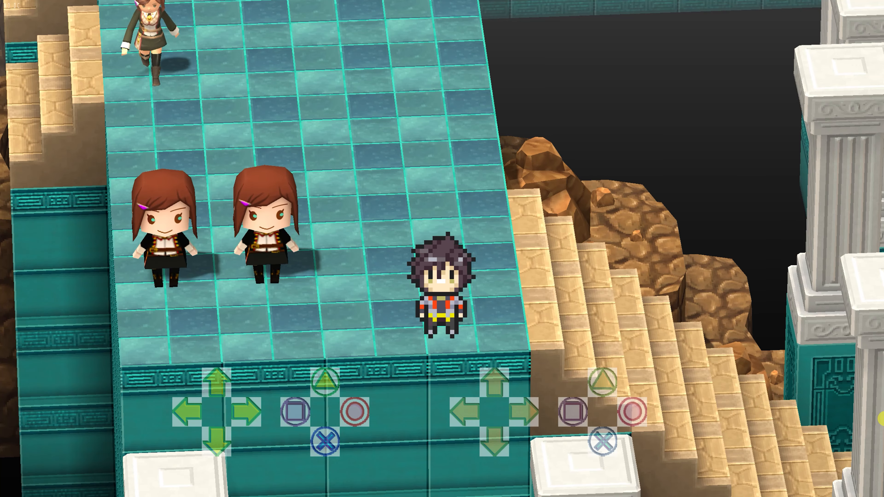
{"action": "key", "text": "Up"}
{"action": "key", "text": "Up"}
{"action": "key", "text": "Up"}
{"action": "key", "text": "Up"}
{"action": "key", "text": "Up"}
{"action": "key", "text": "Up"}
{"action": "key", "text": "Up"}
{"action": "key", "text": "Up"}
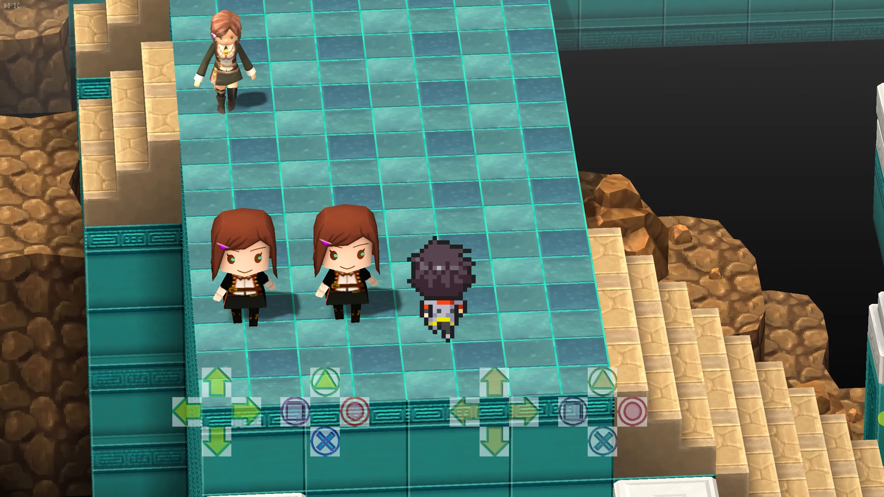
{"action": "key", "text": "Down"}
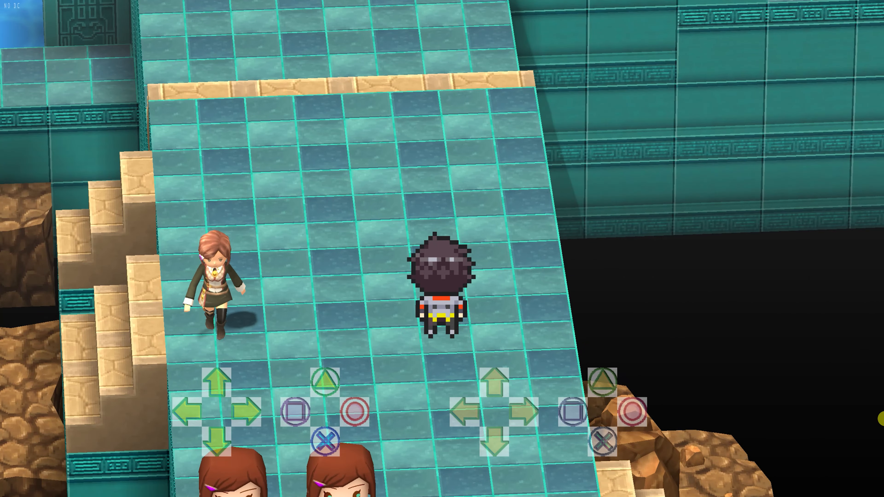
{"action": "key", "text": "Down"}
{"action": "key", "text": "Down"}
{"action": "key", "text": "Down"}
{"action": "key", "text": "Down"}
{"action": "key", "text": "Down"}
{"action": "key", "text": "Down"}
{"action": "key", "text": "Down"}
{"action": "key", "text": "Down"}
{"action": "key", "text": "Down"}
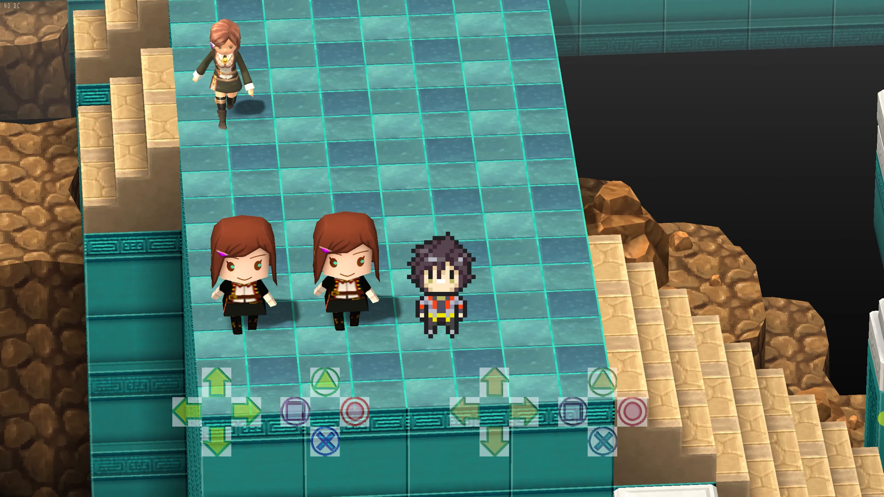
- Try talking to the right Chibi Marie to disable the hotbar, and end the playtest
{"action": "key", "text": "Left"}
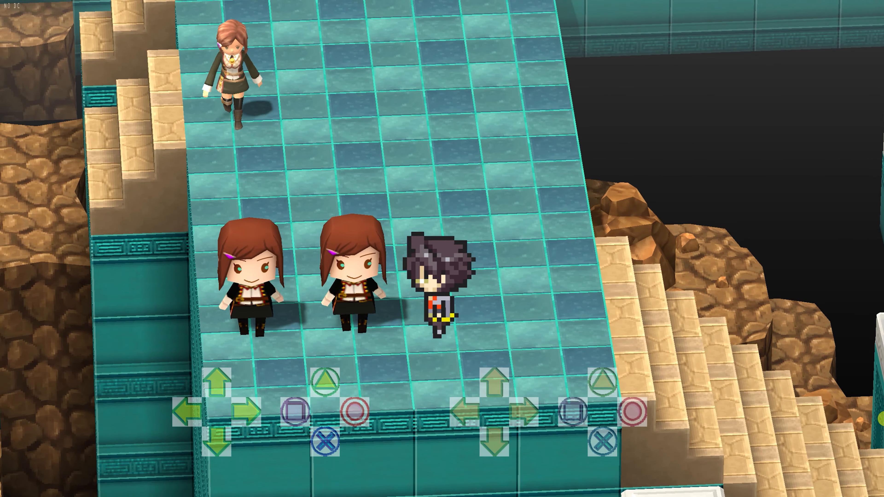
{"action": "key", "text": "Return"}
{"action": "key", "text": "Return"}
{"action": "key", "text": "Down"}
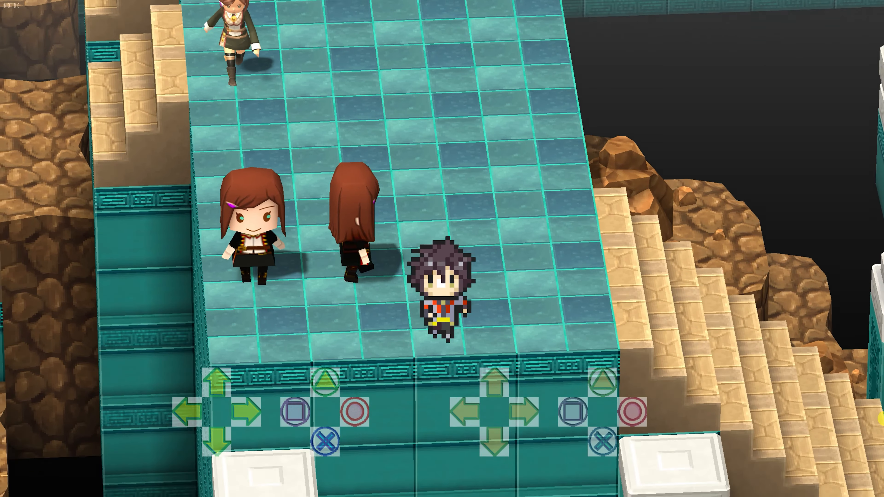
{"action": "key", "text": "alt+F4"}
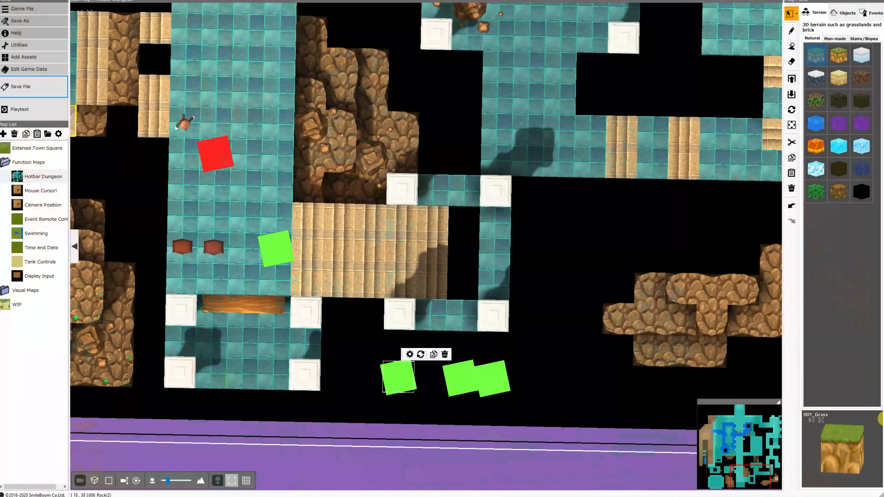
- Review the right Chibi Marie's event settings, including its start trigger, and close the event sheet
{"action": "right_click", "coordinate": [205, 241]}
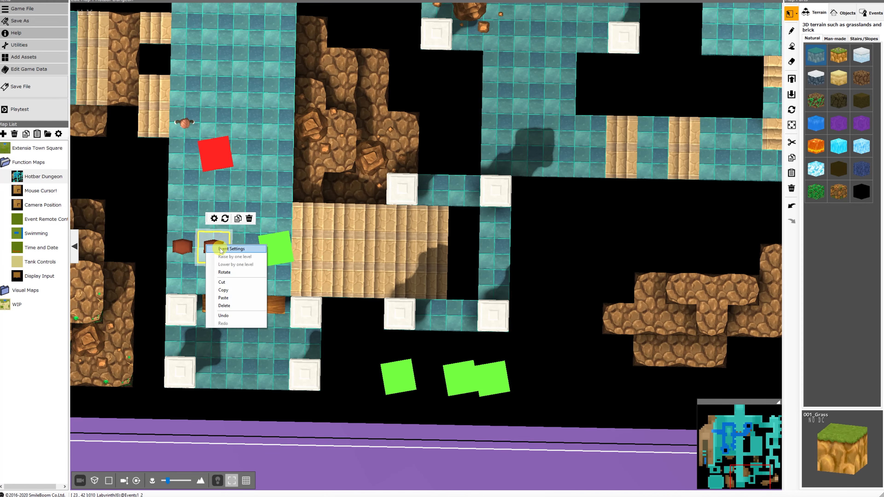
{"action": "left_click", "coordinate": [223, 248]}
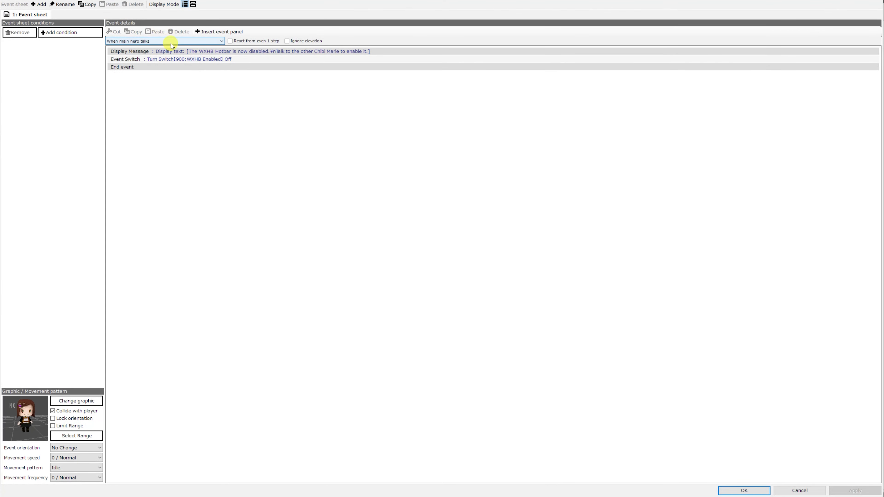
{"action": "left_click", "coordinate": [171, 42]}
{"action": "left_click", "coordinate": [225, 60]}
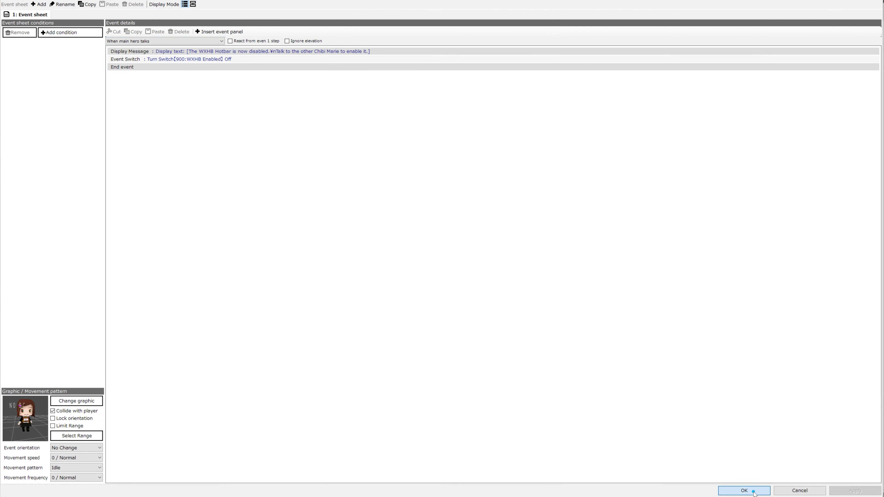
{"action": "left_click", "coordinate": [743, 491]}
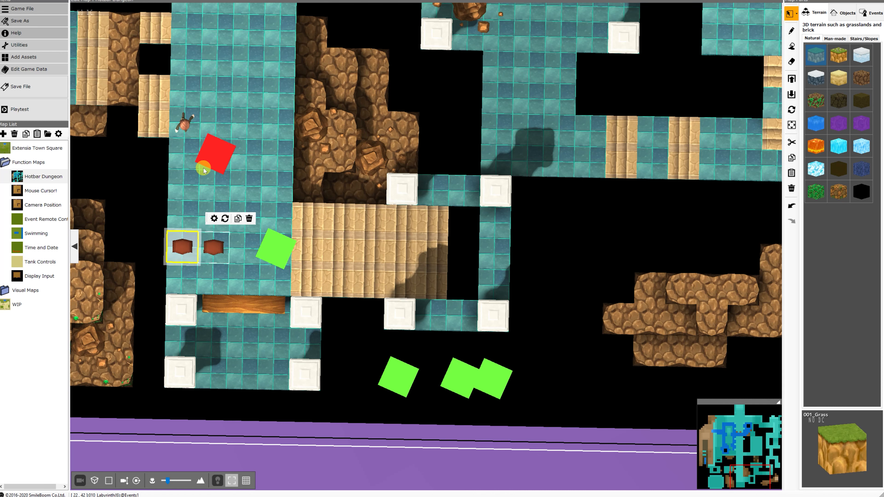
- Open the leftmost green event cube in the row below the dungeon and review its event sheets 1 and 2
{"action": "right_click", "coordinate": [269, 256]}
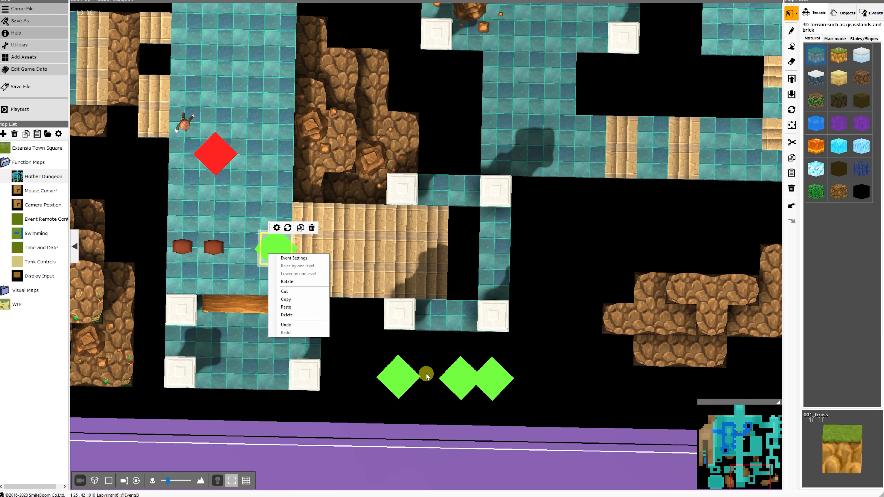
{"action": "right_click", "coordinate": [384, 363]}
{"action": "left_click", "coordinate": [404, 365]}
{"action": "left_click", "coordinate": [72, 17]}
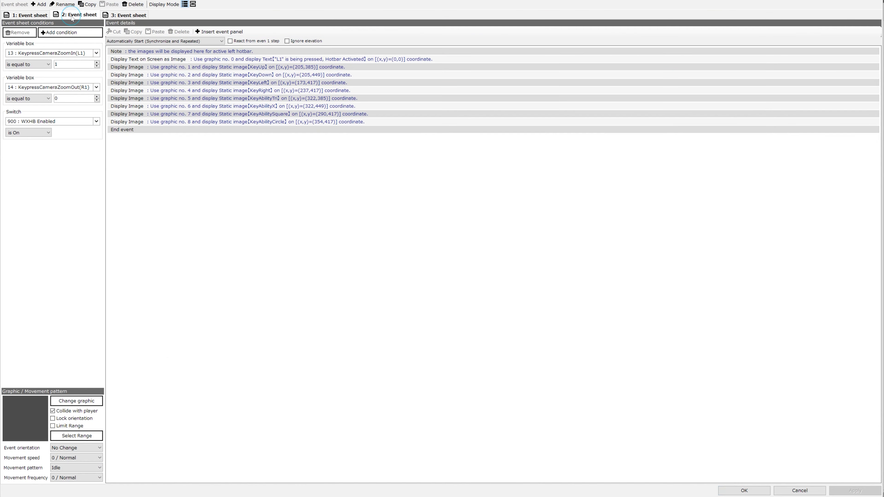
{"action": "left_click", "coordinate": [36, 15]}
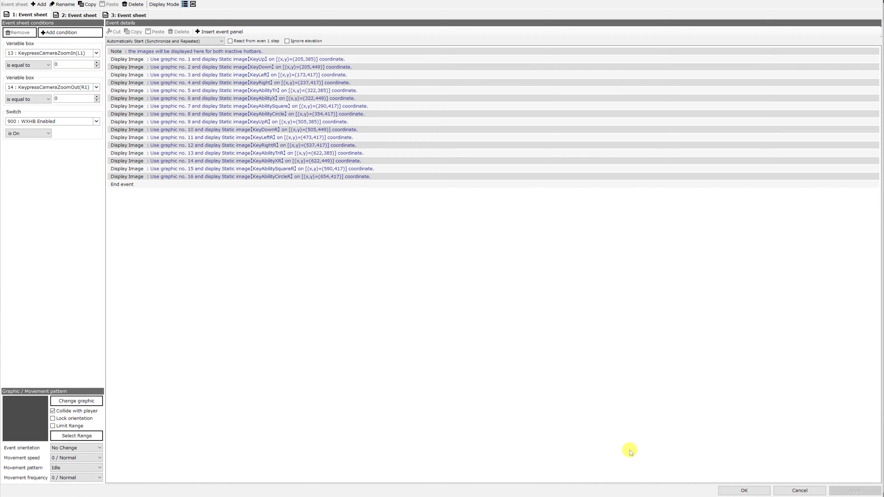
{"action": "left_click", "coordinate": [760, 488]}
- Move the green event cube beside the stairs down to the left end of the green event row
{"action": "middle_click_drag", "start_coordinate": [404, 266], "coordinate": [419, 210]}
{"action": "right_click_drag", "start_coordinate": [375, 193], "coordinate": [375, 213]}
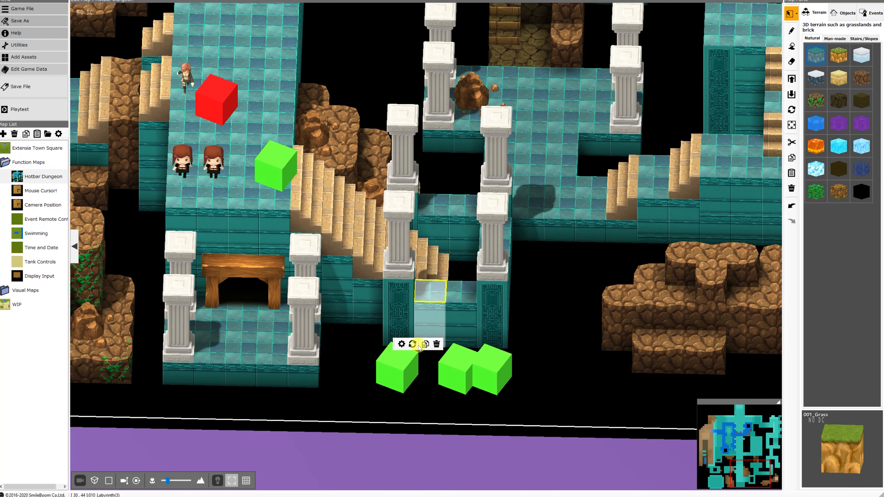
{"action": "left_click_drag", "start_coordinate": [263, 174], "coordinate": [321, 240]}
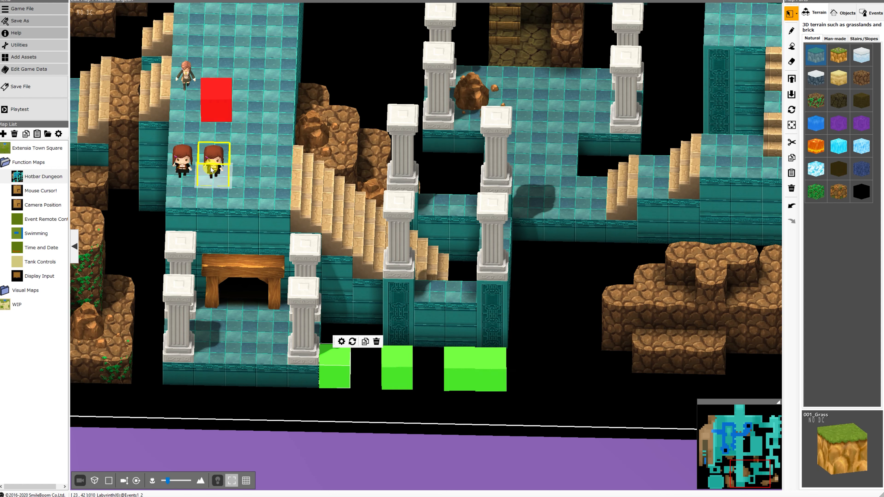
- Reopen the right Chibi Marie's event settings to examine the message and WXHB Enabled switch, and leave them unchanged
{"action": "scroll", "coordinate": [195, 171], "scroll_direction": "up", "scroll_amount": 3}
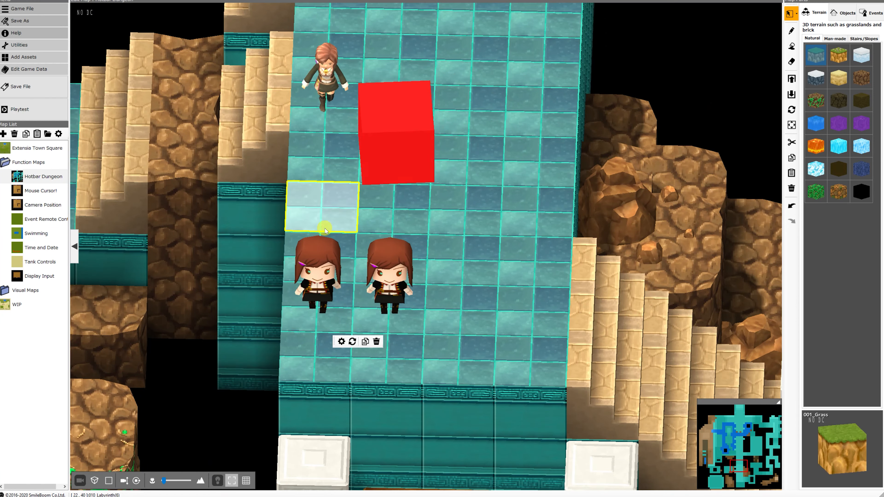
{"action": "left_click", "coordinate": [379, 292]}
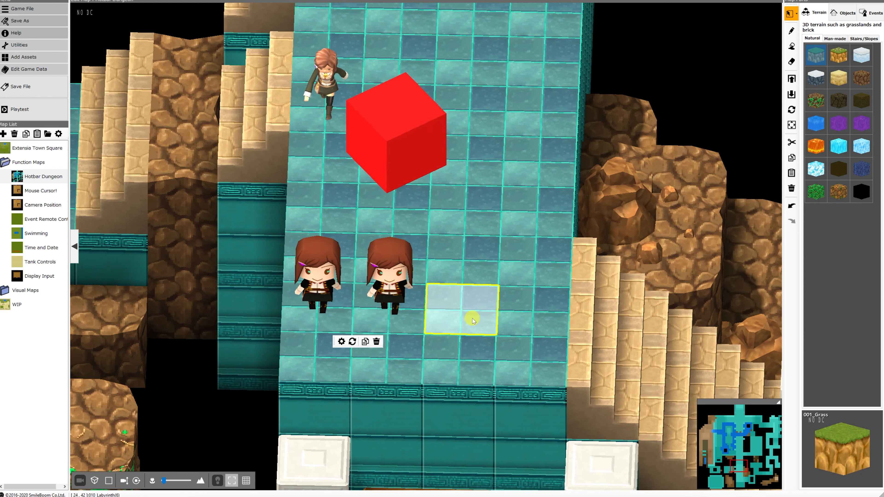
{"action": "key", "text": "Right"}
{"action": "key", "text": "Down"}
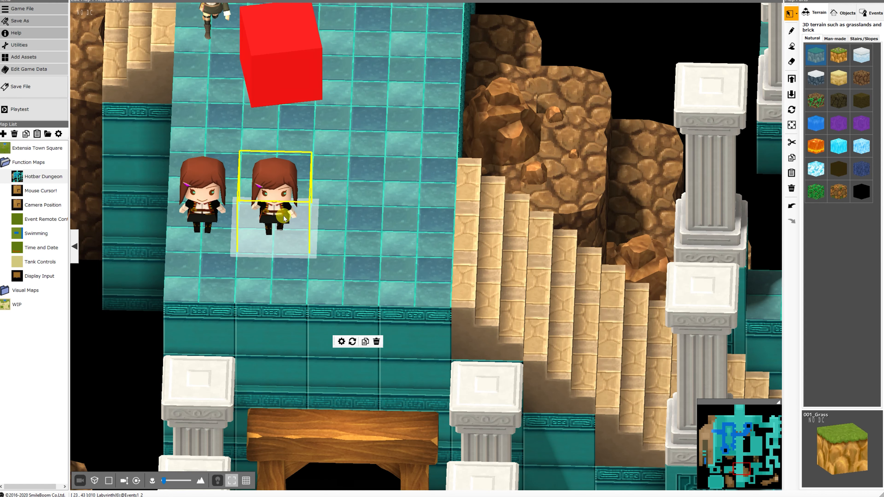
{"action": "right_click", "coordinate": [283, 214]}
{"action": "left_click", "coordinate": [290, 219]}
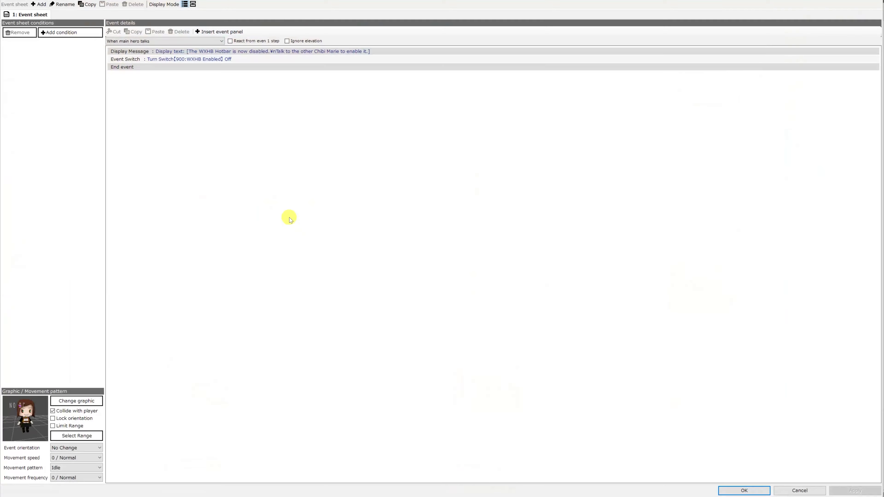
{"action": "left_click", "coordinate": [782, 493]}
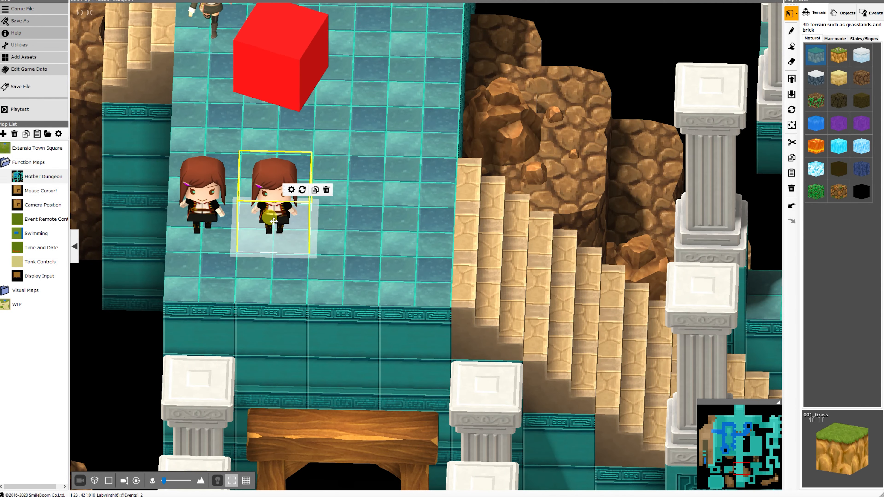
- Open the left cube of the adjoining green pair and inspect the KeyLeft Display Image settings on event sheet 3
{"action": "key", "text": "Down"}
{"action": "scroll", "coordinate": [472, 267], "scroll_direction": "down", "scroll_amount": 3}
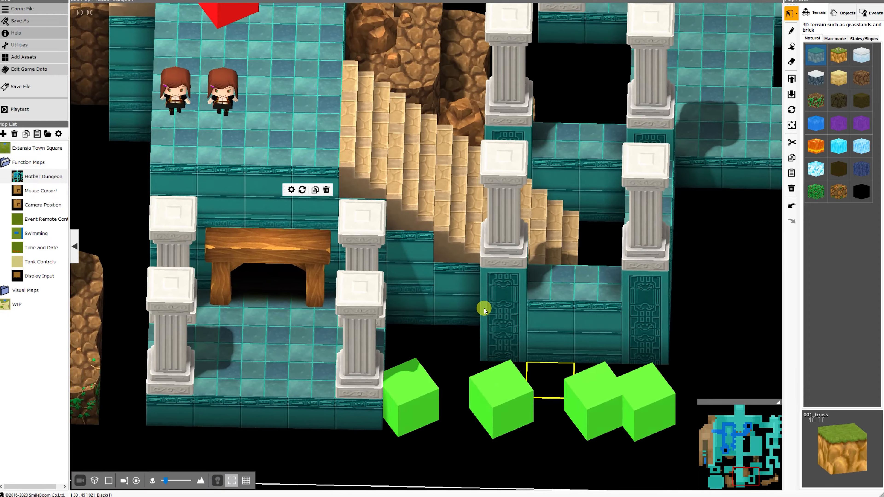
{"action": "scroll", "coordinate": [477, 293], "scroll_direction": "up", "scroll_amount": 2}
{"action": "scroll", "coordinate": [477, 294], "scroll_direction": "down", "scroll_amount": 2}
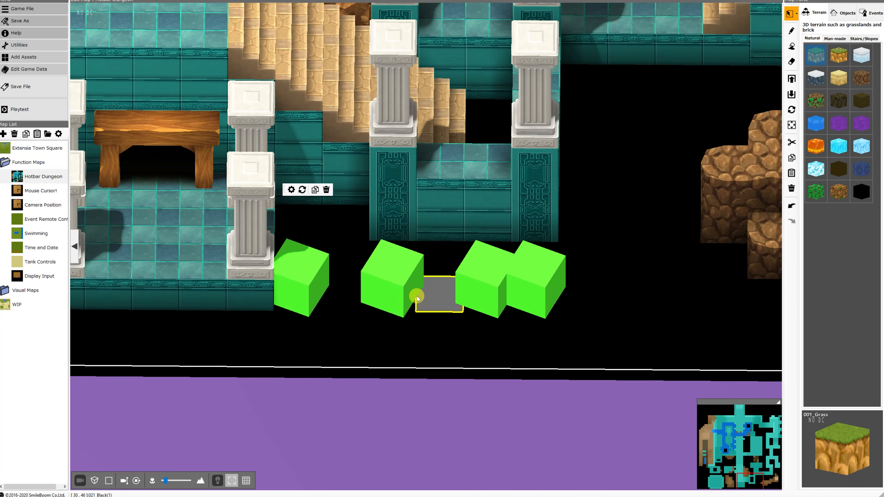
{"action": "double_click", "coordinate": [469, 296]}
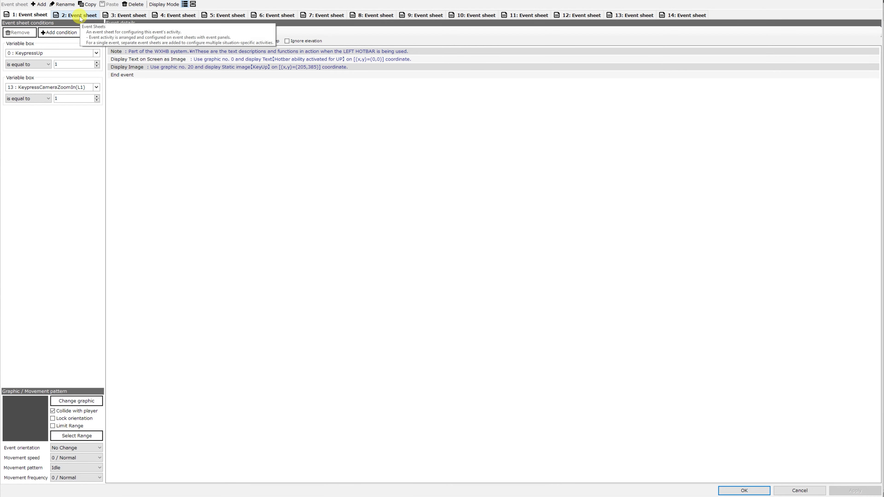
{"action": "left_click", "coordinate": [91, 17]}
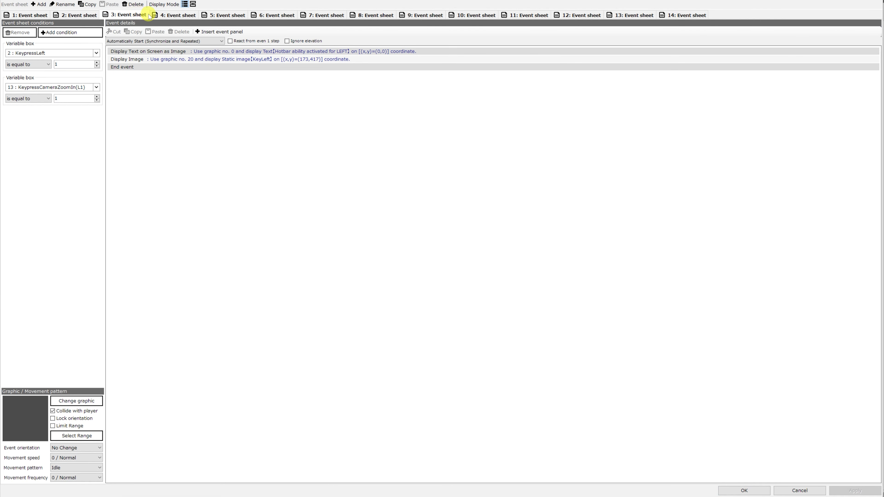
{"action": "left_click", "coordinate": [188, 60]}
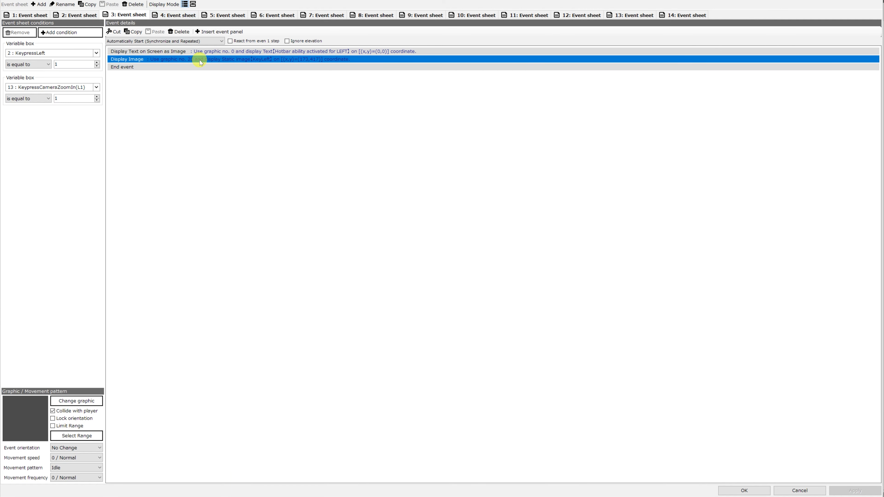
{"action": "double_click", "coordinate": [235, 60]}
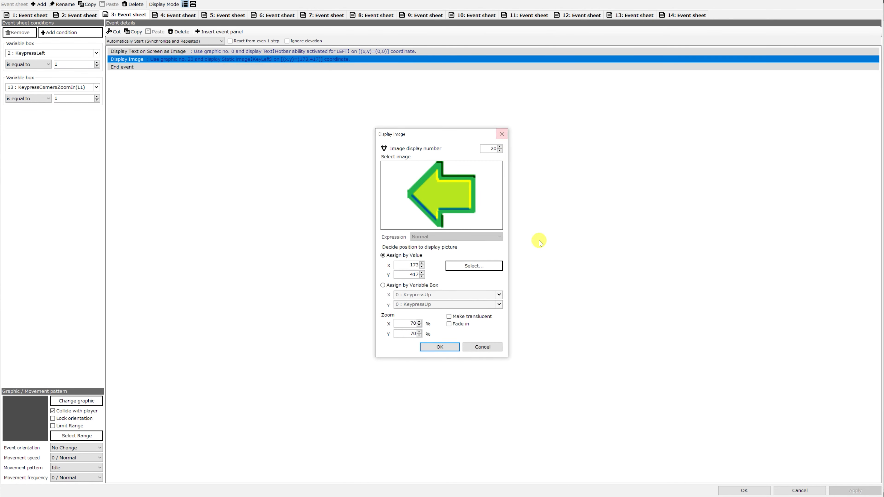
{"action": "left_click", "coordinate": [482, 347]}
- Compare the key conditions and Display Image commands on event sheets 8, 3, 2 and 1, and close the event
{"action": "left_click", "coordinate": [379, 15]}
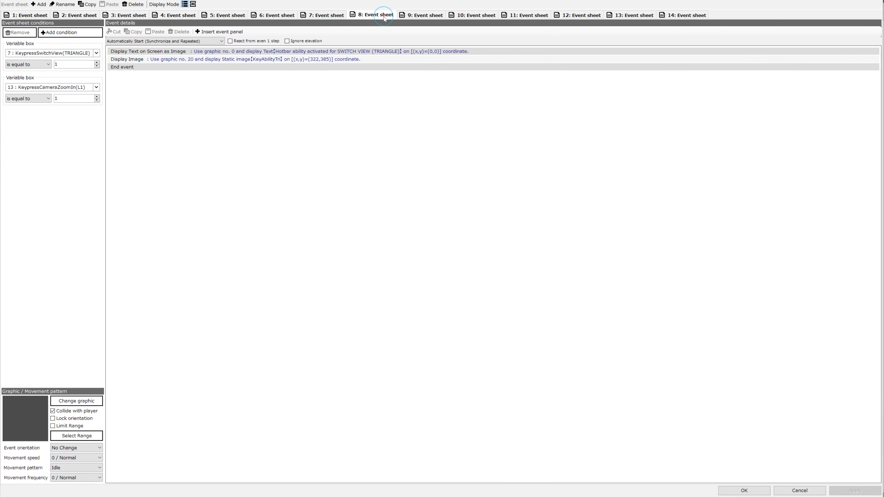
{"action": "left_click", "coordinate": [128, 15]}
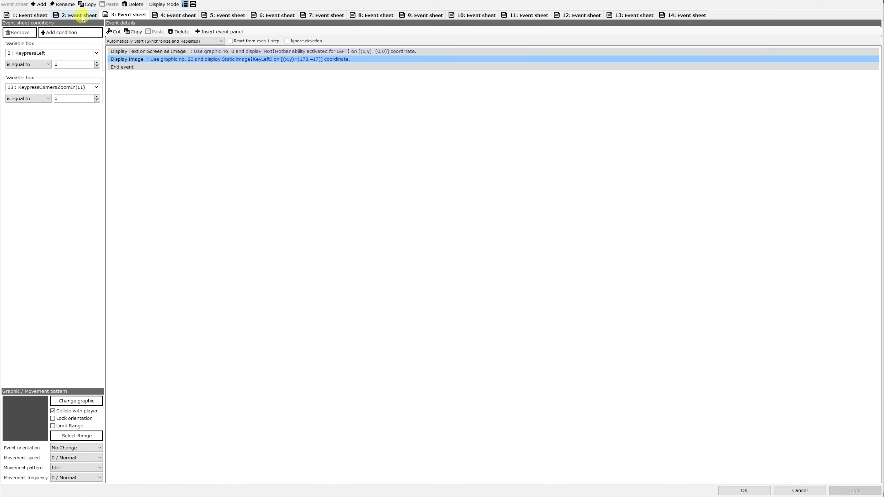
{"action": "left_click", "coordinate": [30, 15]}
{"action": "left_click", "coordinate": [87, 15]}
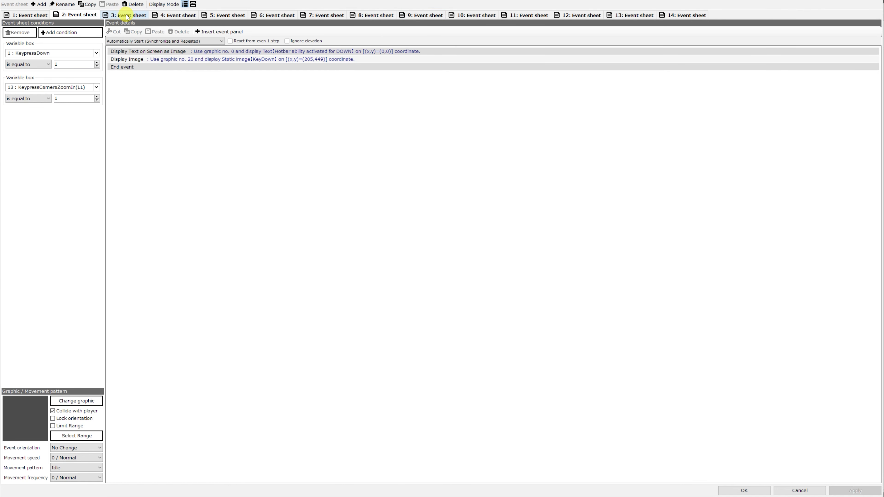
{"action": "left_click", "coordinate": [40, 16]}
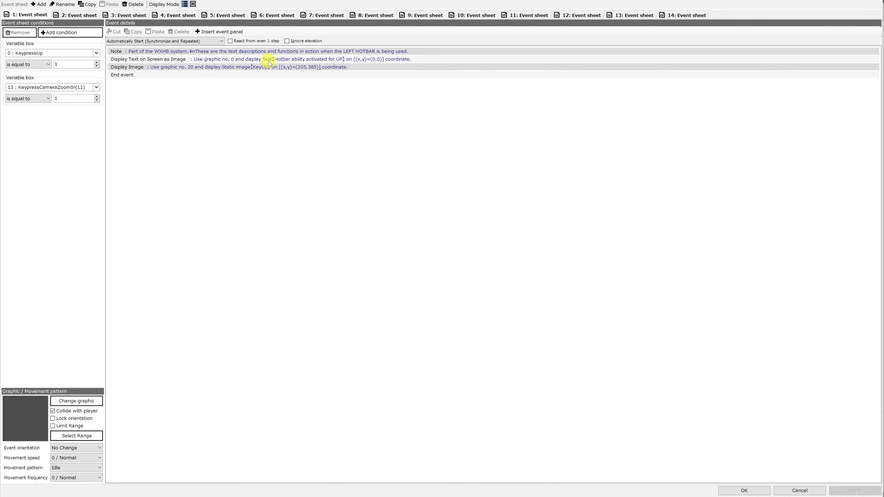
{"action": "left_click", "coordinate": [787, 491]}
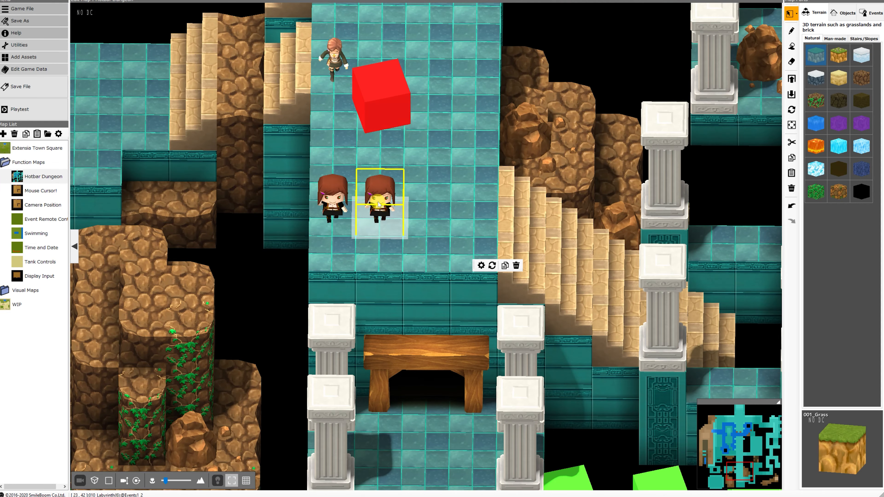
- Insert a Delete Displayed Image command for image number 0 between the message and the WXHB Enabled switch in the right Chibi Marie's event
{"action": "right_click", "coordinate": [380, 205]}
{"action": "left_click", "coordinate": [393, 209]}
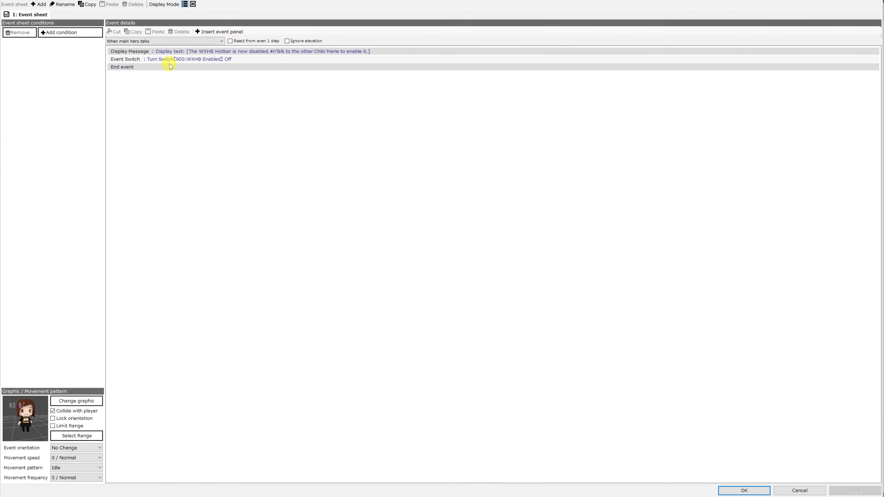
{"action": "left_click", "coordinate": [193, 5]}
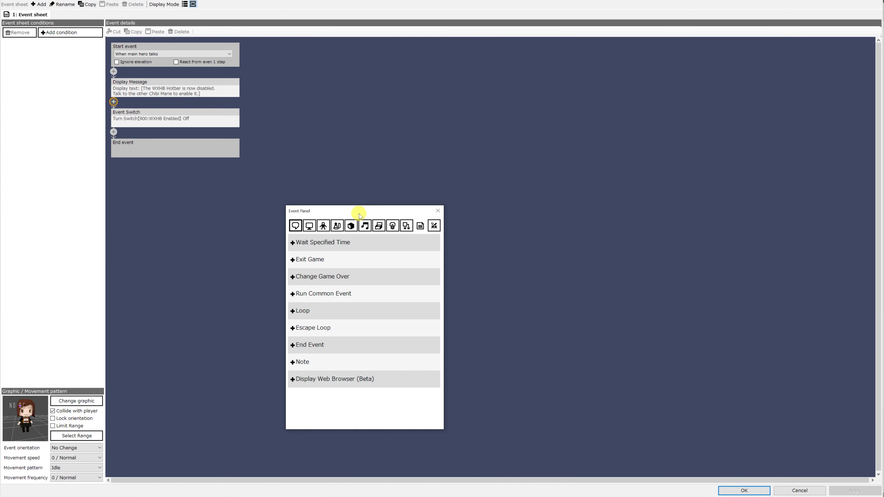
{"action": "left_click", "coordinate": [310, 226]}
{"action": "left_click", "coordinate": [296, 226]}
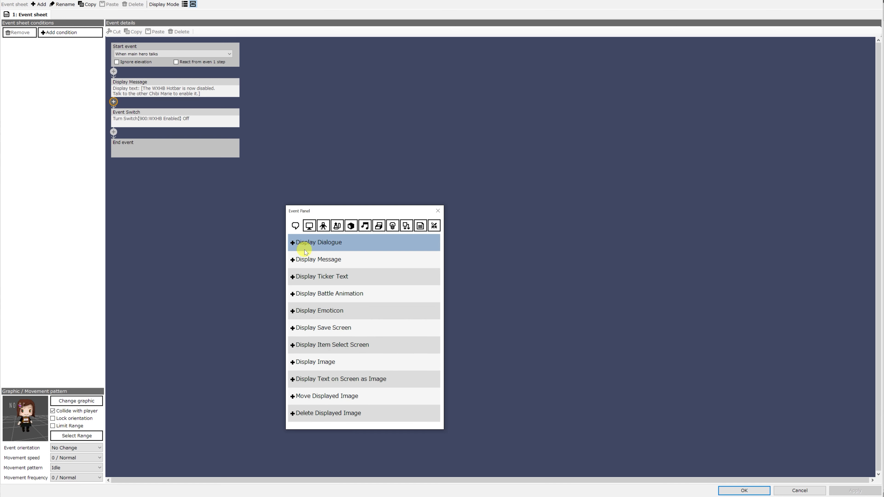
{"action": "left_click", "coordinate": [327, 413]}
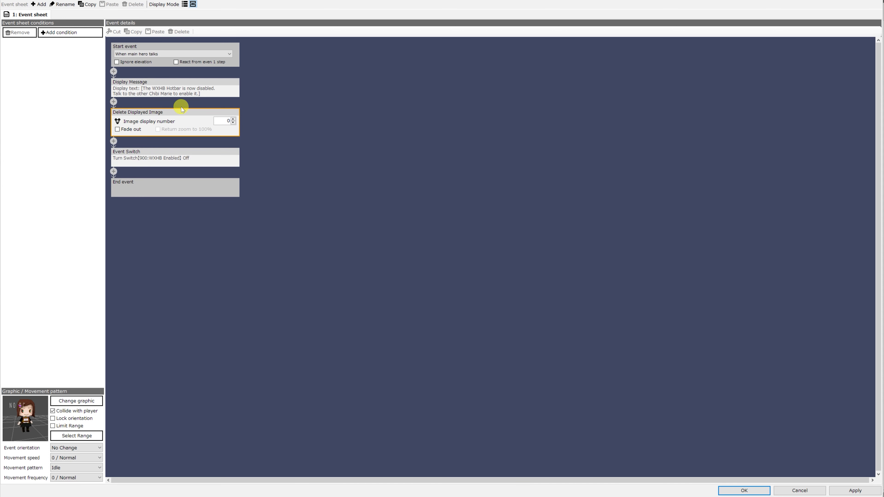
{"action": "left_click", "coordinate": [185, 4]}
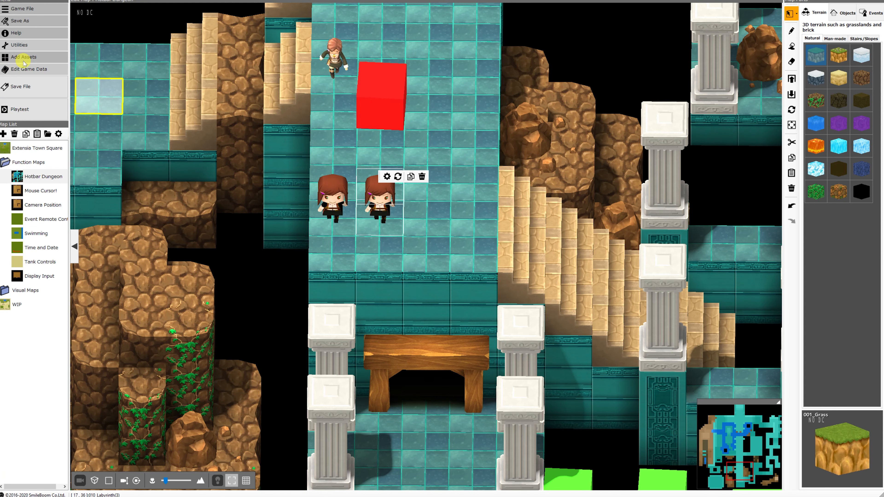
- Save the project and launch a playtest in a maximized window
{"action": "left_click", "coordinate": [31, 88]}
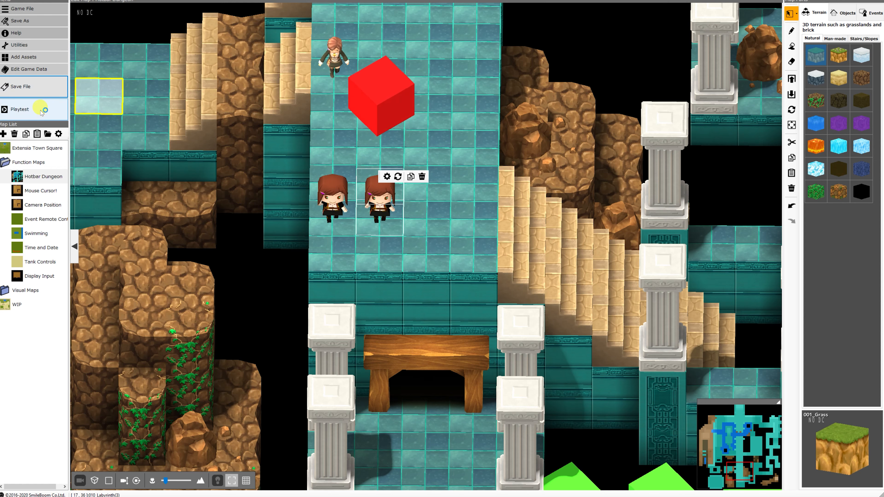
{"action": "left_click", "coordinate": [21, 108]}
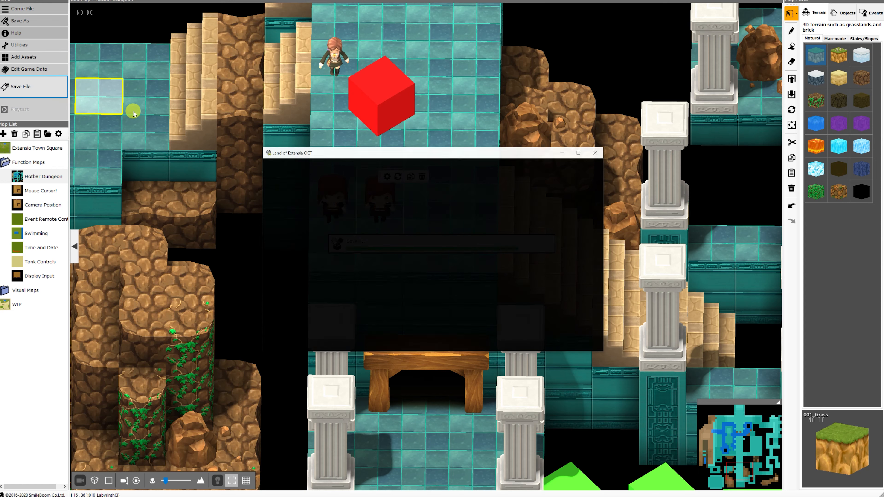
{"action": "left_click", "coordinate": [579, 153]}
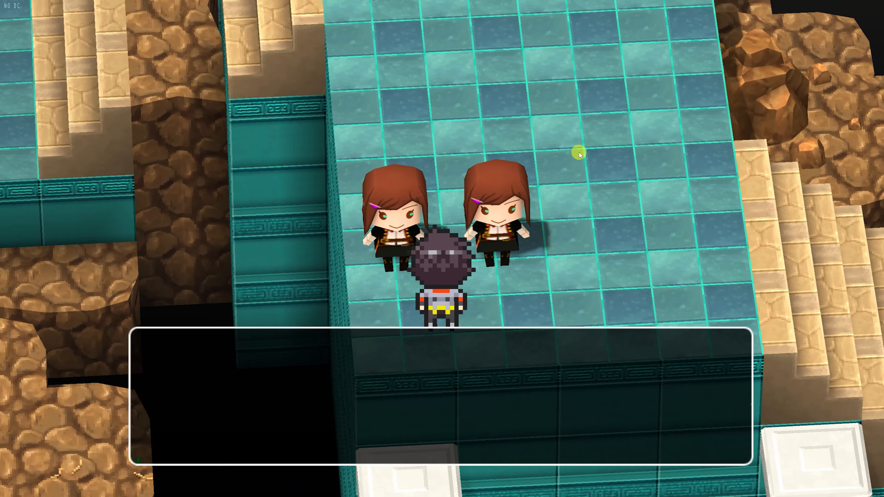
- Finish the Chibi Marie message in the playtest and walk the hero across the platform onto the stairs
{"action": "key", "text": "Down"}
{"action": "key", "text": "Right"}
{"action": "key", "text": "Up"}
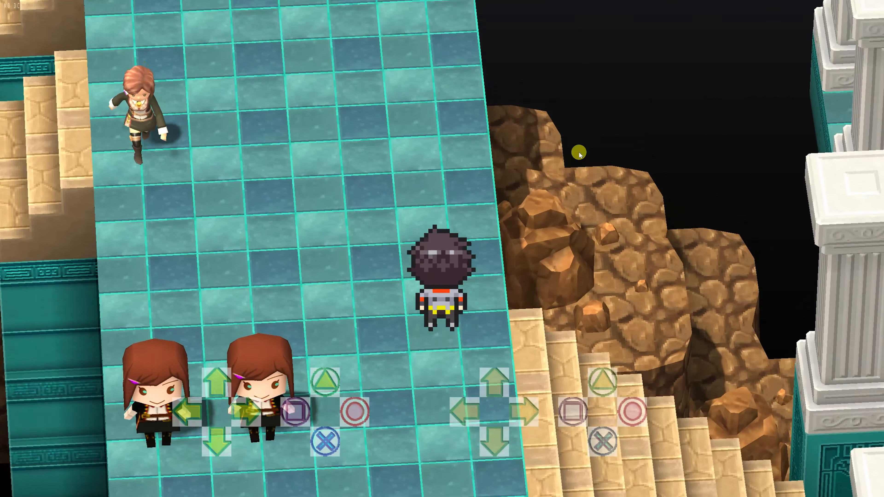
{"action": "key", "text": "Down"}
{"action": "key", "text": "Left"}
{"action": "key", "text": "Right"}
{"action": "key", "text": "Down"}
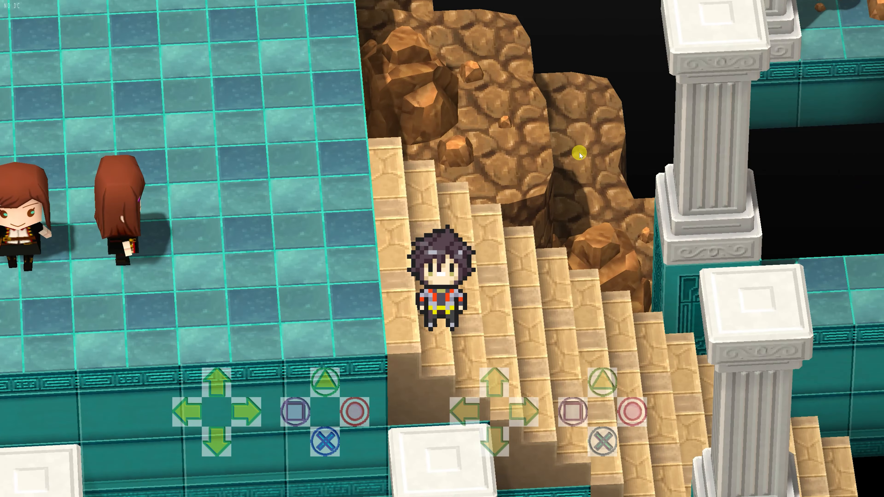
- Walk the hero back from the stairs to the platform beside the two Chibi Maries
{"action": "key", "text": "Left"}
{"action": "key", "text": "Left"}
{"action": "key", "text": "Left"}
{"action": "key", "text": "Up"}
{"action": "key", "text": "Up"}
{"action": "key", "text": "Down"}
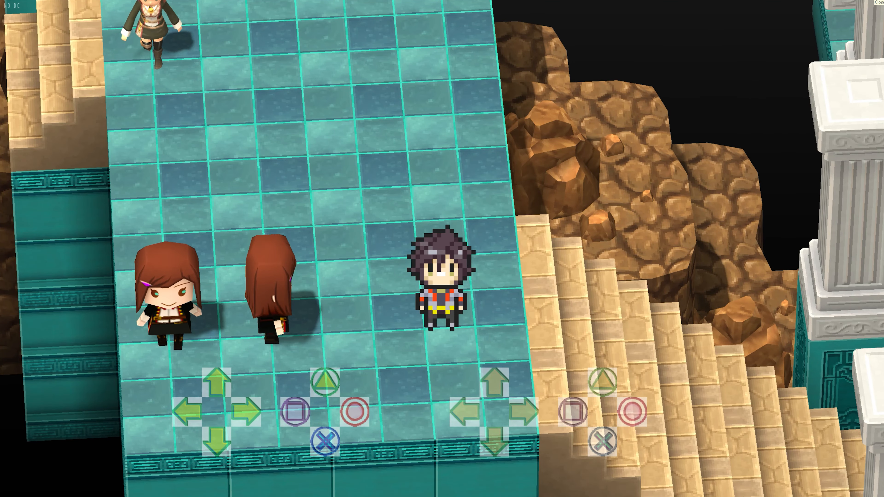
- Walk the hero away from the Chibi Maries along the platform's front edge and hold L1 to activate the left hotbar
{"action": "key", "text": "d"}
{"action": "key", "text": "a"}
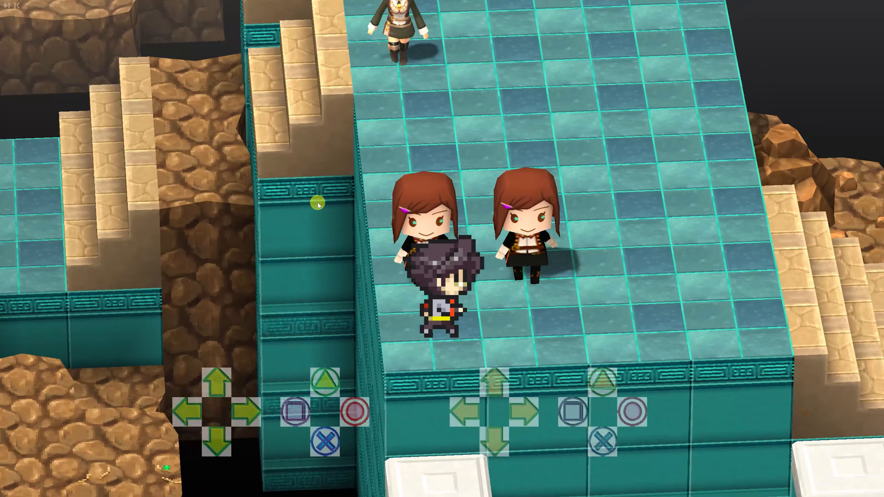
{"action": "key", "text": "Right"}
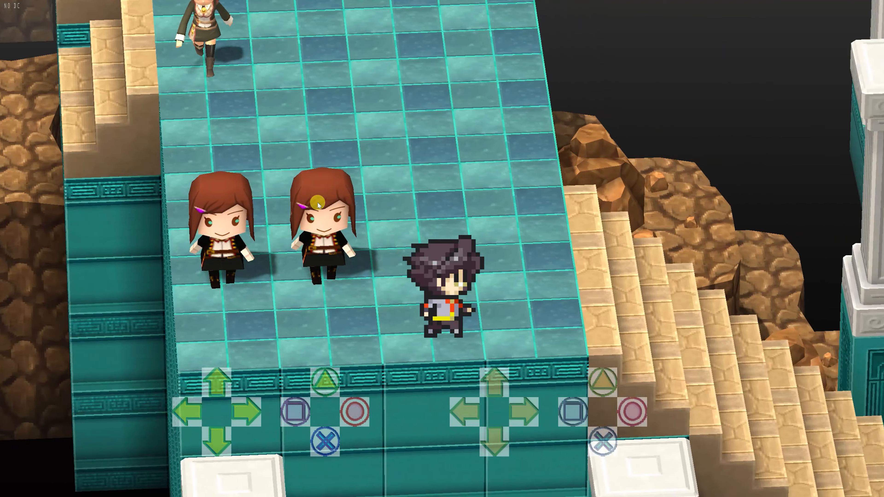
{"action": "key", "text": "Down"}
{"action": "key", "text": "w"}
{"action": "key", "text": "q"}
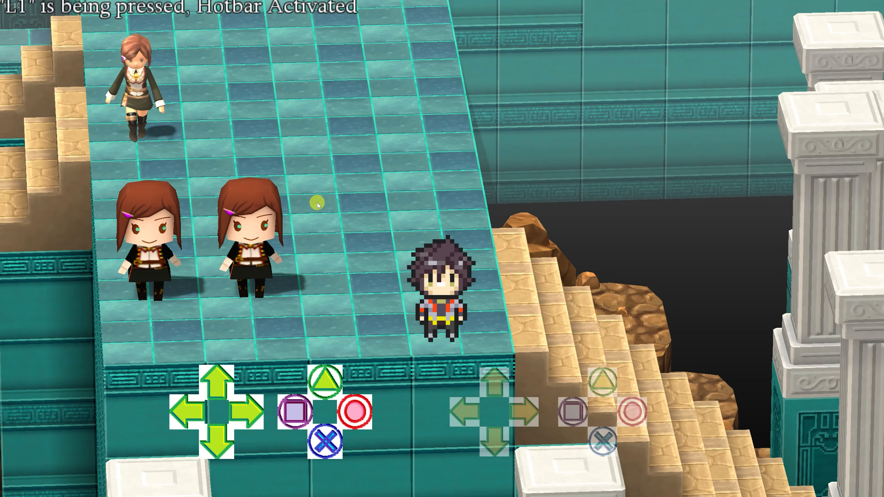
{"action": "key", "text": "q"}
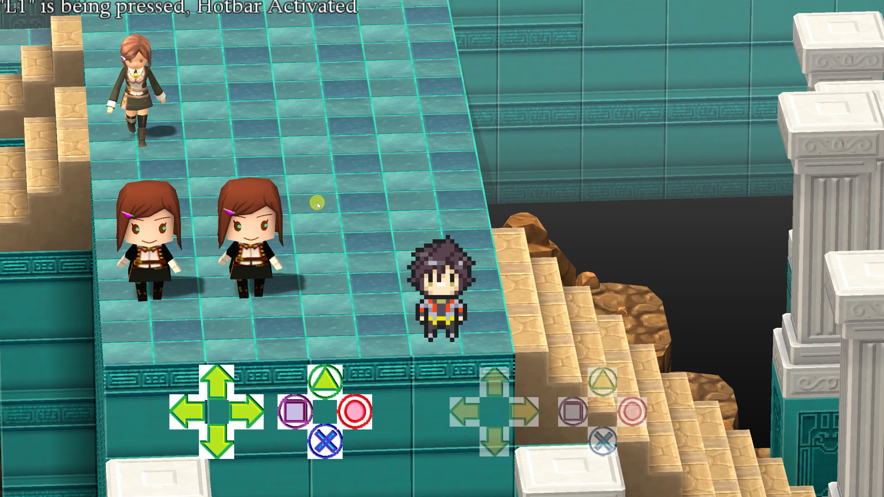
- Rotate the camera around the hero while testing the left hotbar, and release L1
{"action": "key", "text": "Right"}
{"action": "key", "text": "Right"}
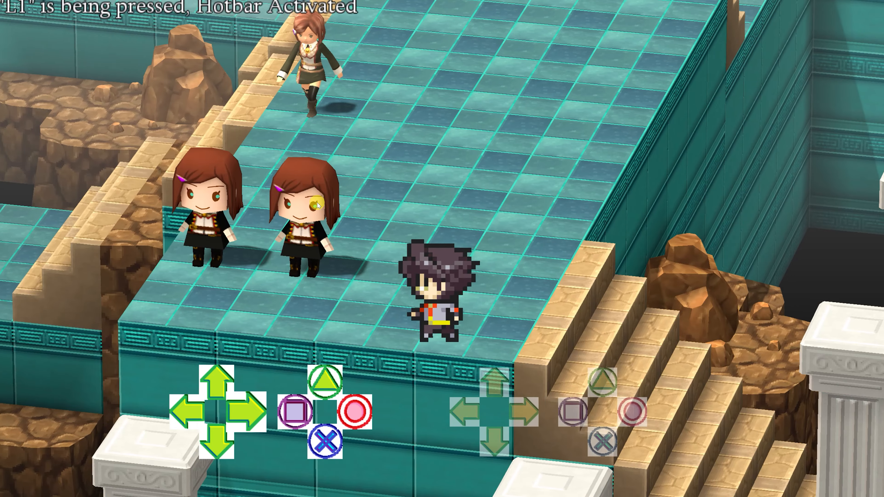
{"action": "key", "text": "Left"}
{"action": "left_click", "coordinate": [382, 226]}
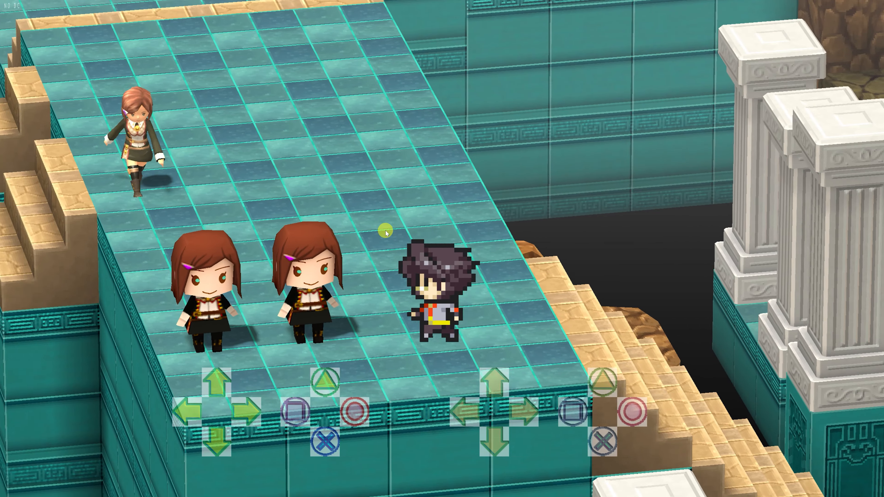
- Test the combined L1 and R1 input and trigger the triangle SWITCH VIEW ability with R1
{"action": "key", "text": "Left"}
{"action": "key", "text": "Right"}
{"action": "key", "text": "Down"}
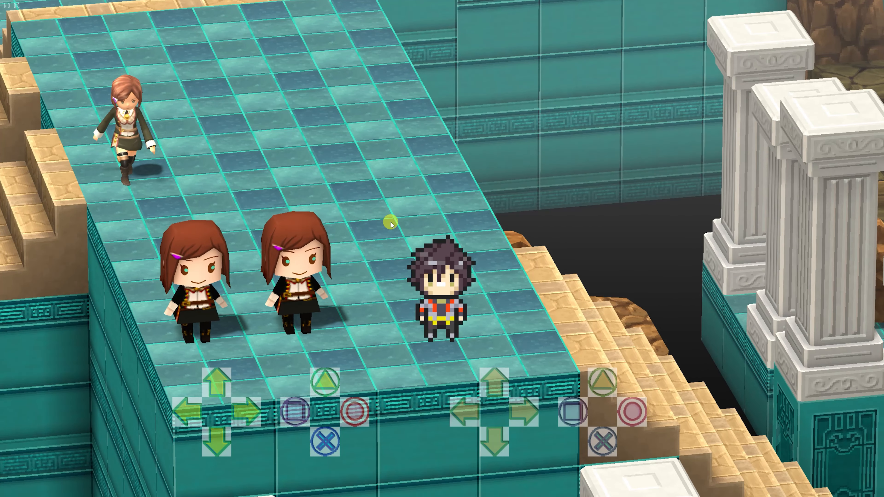
{"action": "key", "text": "Return"}
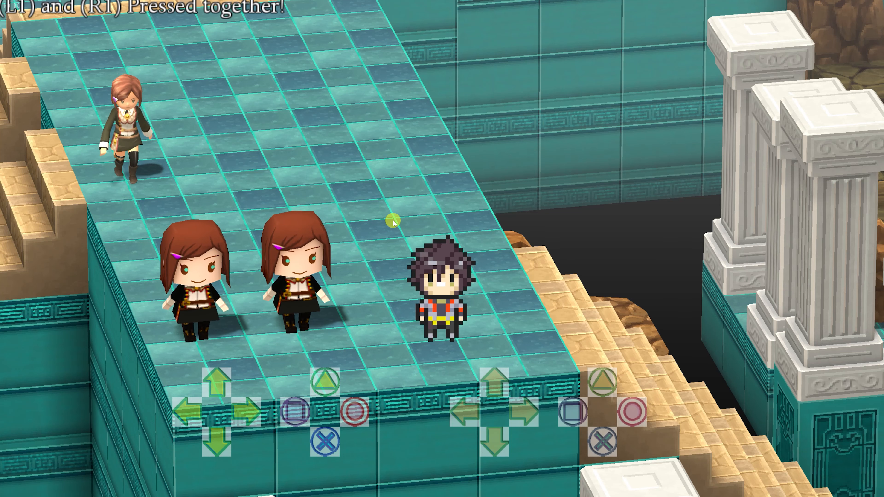
{"action": "key", "text": "v"}
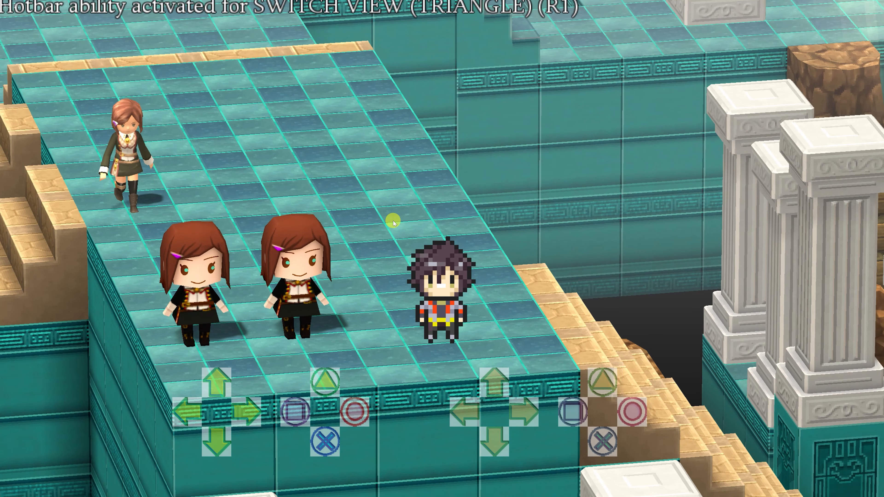
{"action": "key", "text": "v"}
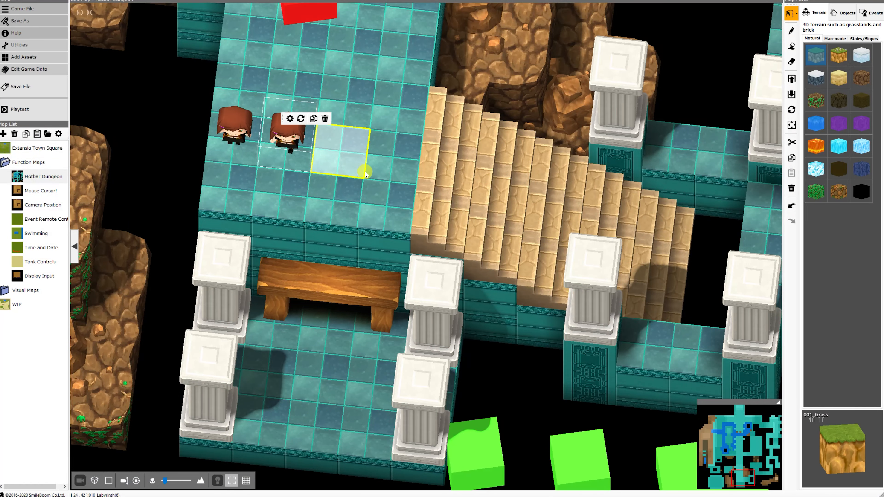
- Open the leftmost green event cube's settings to read its Note about the right-hand button graphics, and cancel
{"action": "scroll", "coordinate": [439, 258], "scroll_direction": "up", "scroll_amount": 3}
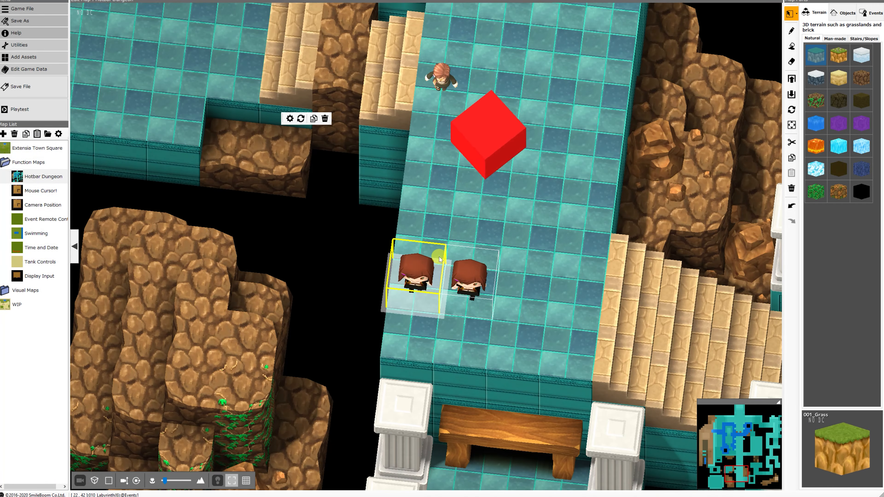
{"action": "right_click_drag", "start_coordinate": [597, 330], "coordinate": [233, 189]}
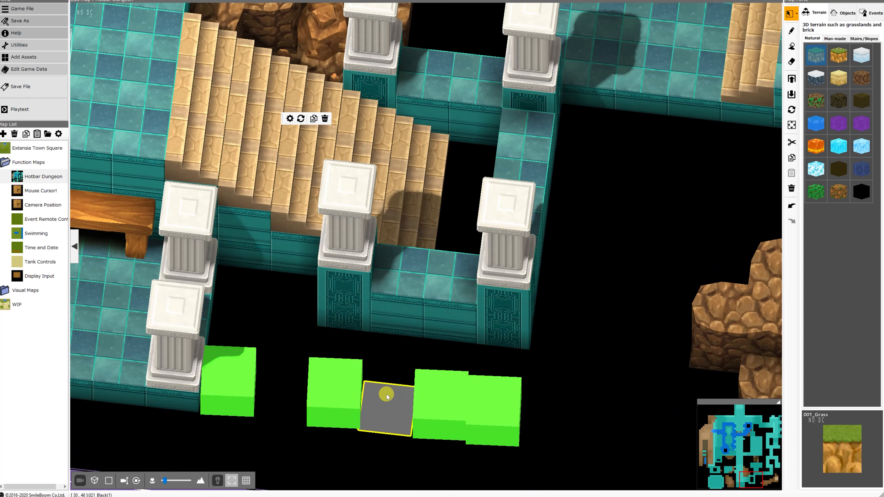
{"action": "right_click", "coordinate": [319, 389]}
{"action": "left_click", "coordinate": [239, 382]}
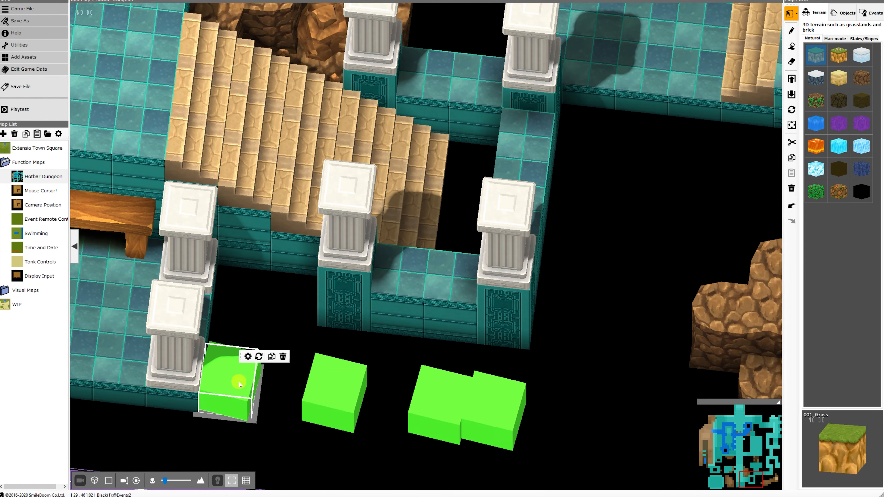
{"action": "right_click", "coordinate": [239, 381]}
{"action": "left_click", "coordinate": [248, 387]}
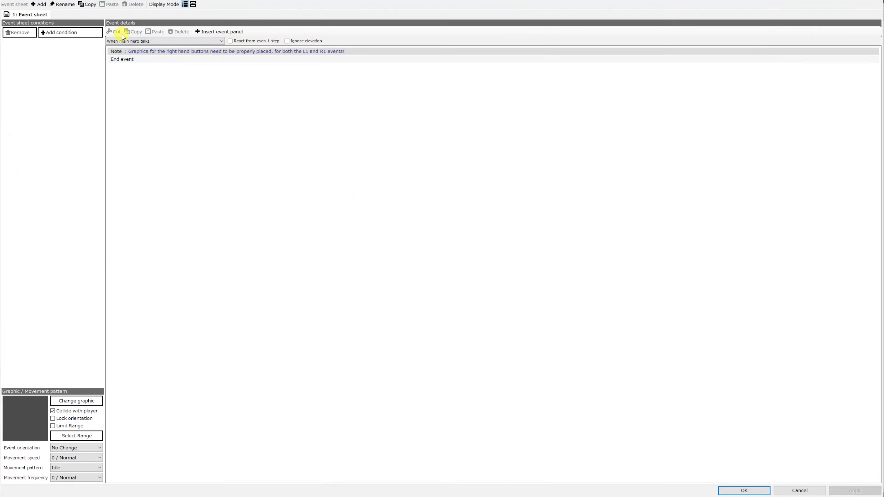
{"action": "left_click", "coordinate": [779, 492]}
- Open the second green cube's event, inspect the KeyUp Display Image settings on sheet 1, review sheet 2, and close the event
{"action": "left_click", "coordinate": [335, 391]}
{"action": "right_click", "coordinate": [345, 405]}
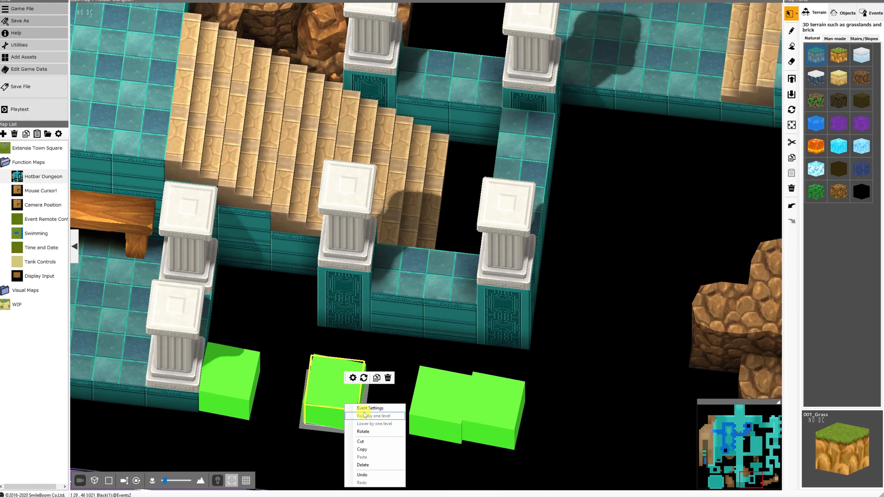
{"action": "left_click", "coordinate": [364, 409]}
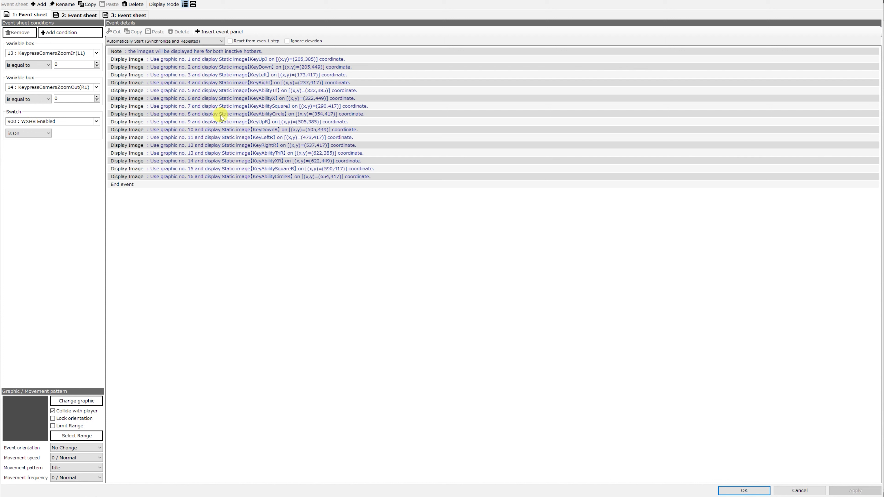
{"action": "double_click", "coordinate": [232, 59]}
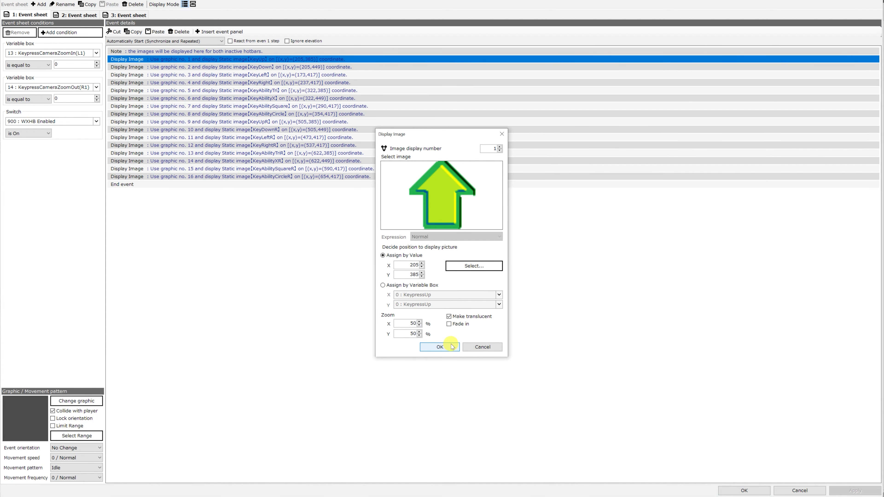
{"action": "key", "text": "Return"}
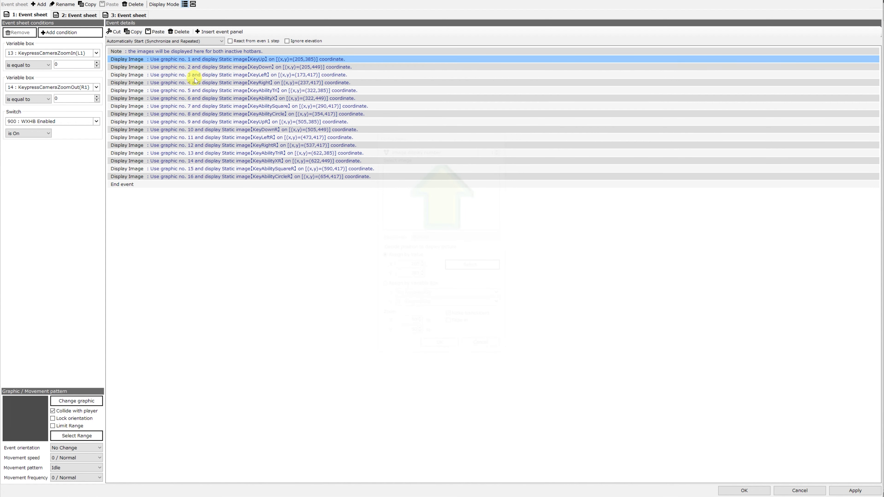
{"action": "left_click", "coordinate": [90, 16]}
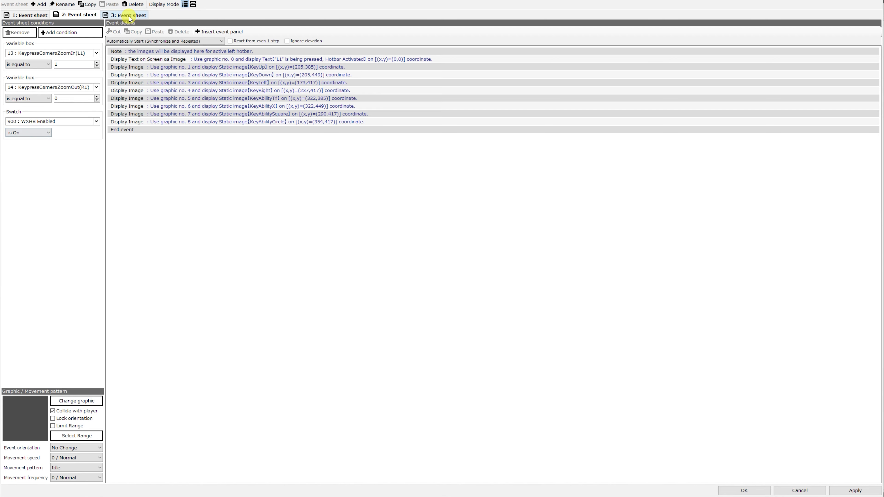
{"action": "left_click", "coordinate": [743, 490]}
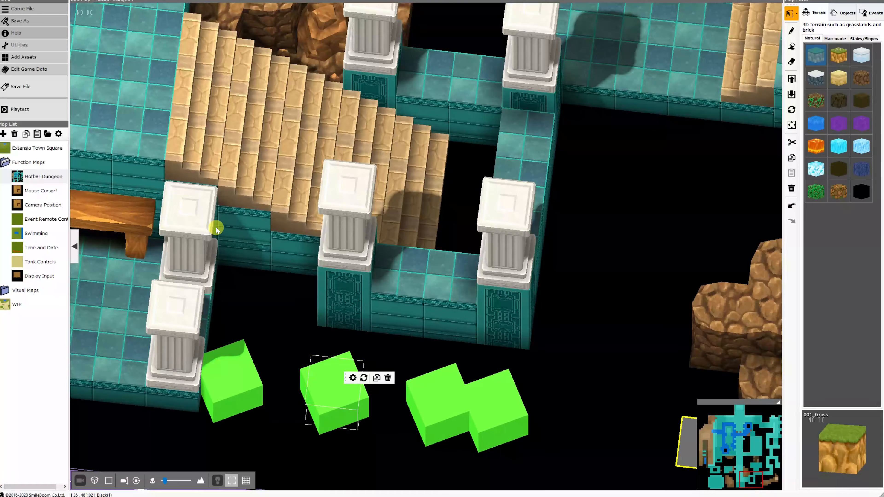
- Reopen the right Chibi Marie's event to review its Delete Displayed Image commands and WXHB Enabled switch, and leave it unchanged
{"action": "right_click", "coordinate": [306, 205]}
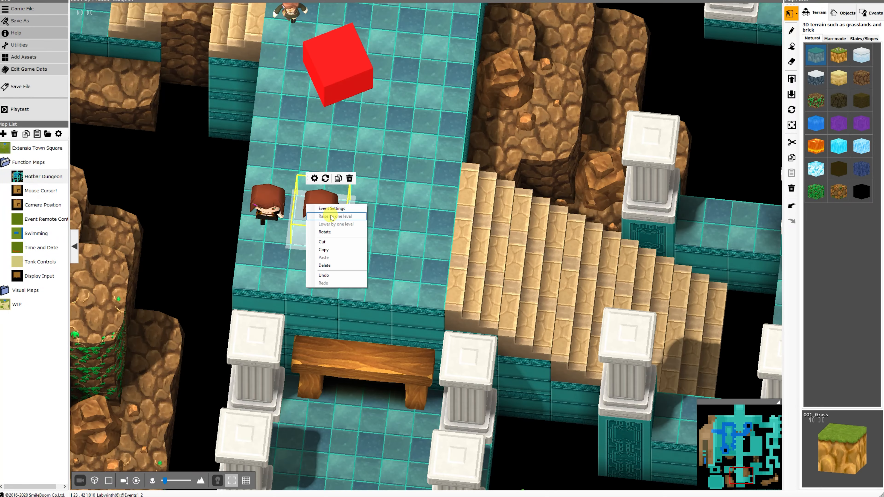
{"action": "left_click", "coordinate": [331, 208]}
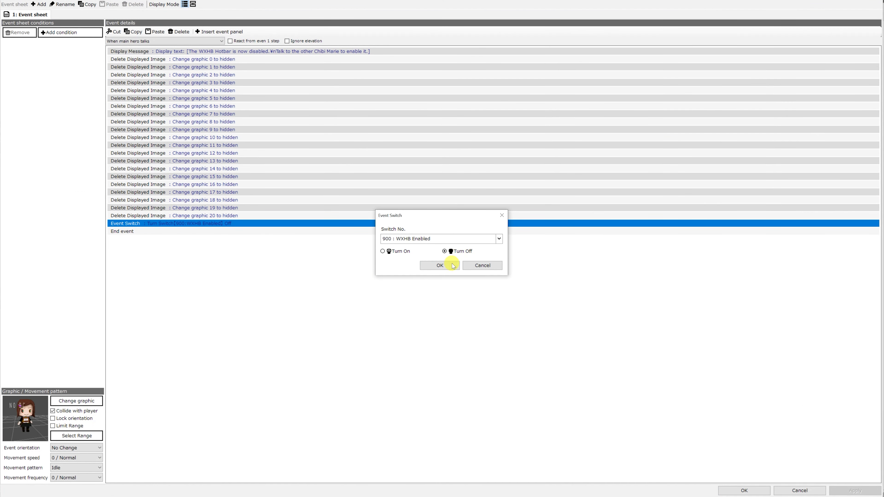
{"action": "left_click", "coordinate": [439, 265]}
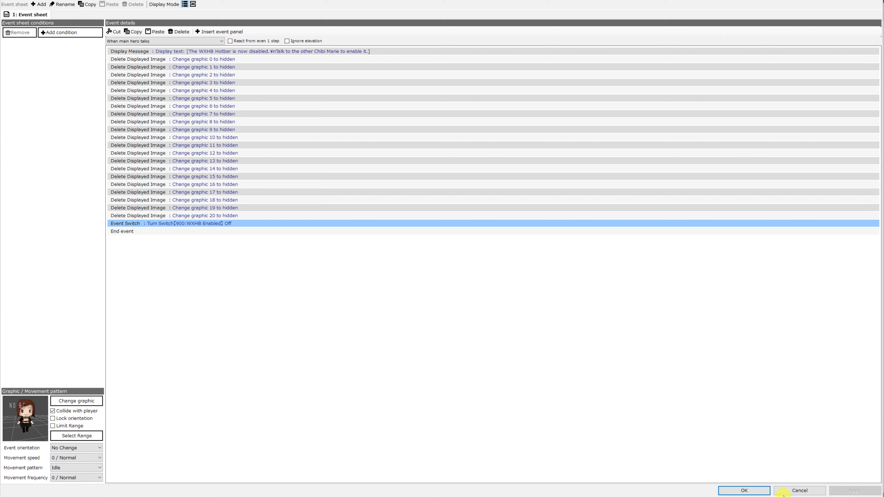
{"action": "left_click", "coordinate": [778, 489]}
- Open the third green cube's event settings and review the left hotbar conditions and commands on event sheets 1 to 14
{"action": "right_click", "coordinate": [521, 330]}
{"action": "right_click", "coordinate": [616, 348]}
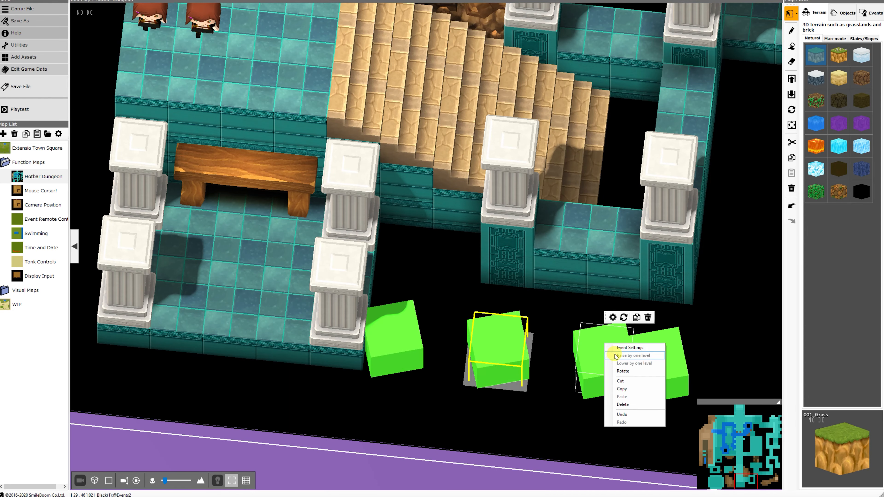
{"action": "left_click", "coordinate": [618, 348]}
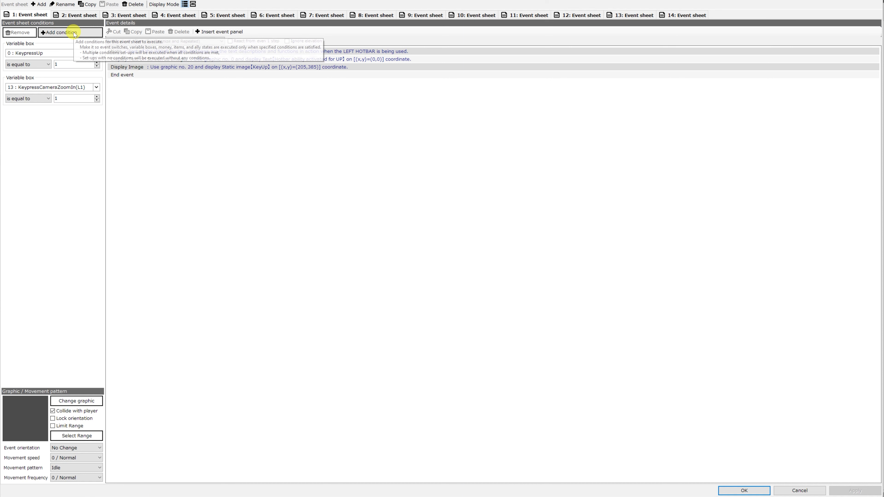
{"action": "left_click", "coordinate": [78, 15]}
{"action": "left_click", "coordinate": [125, 15]}
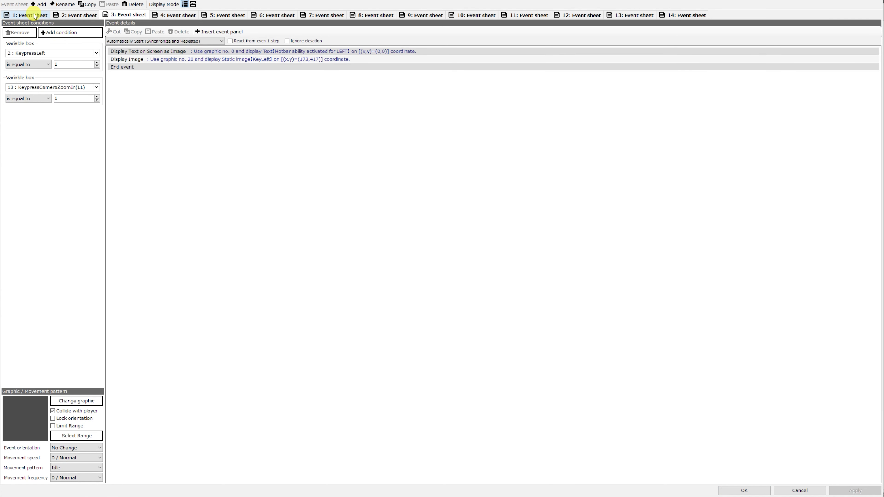
{"action": "key", "text": "Right"}
{"action": "key", "text": "Right"}
{"action": "key", "text": "Right"}
{"action": "key", "text": "Right"}
{"action": "key", "text": "Right"}
{"action": "key", "text": "Right"}
{"action": "key", "text": "Right"}
{"action": "key", "text": "Right"}
{"action": "key", "text": "Right"}
{"action": "key", "text": "Right"}
{"action": "key", "text": "Right"}
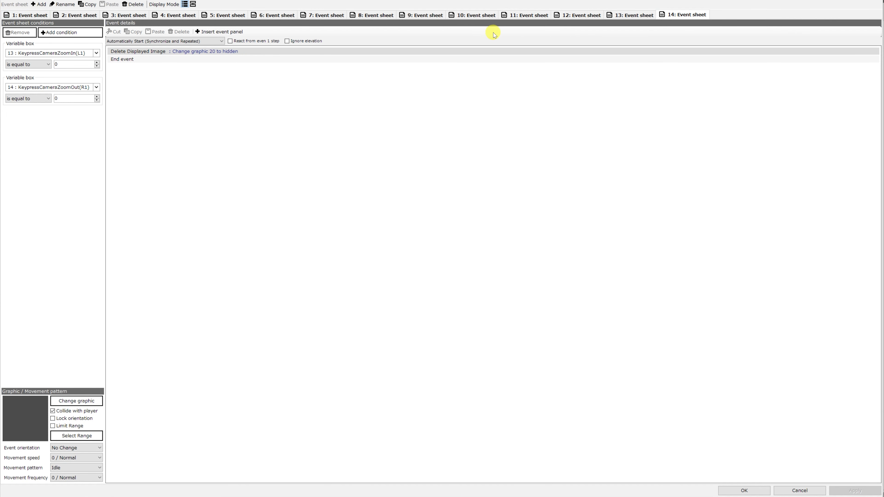
- Return to event sheet 1 of the left hotbar event and begin adding a condition
{"action": "left_click", "coordinate": [26, 15]}
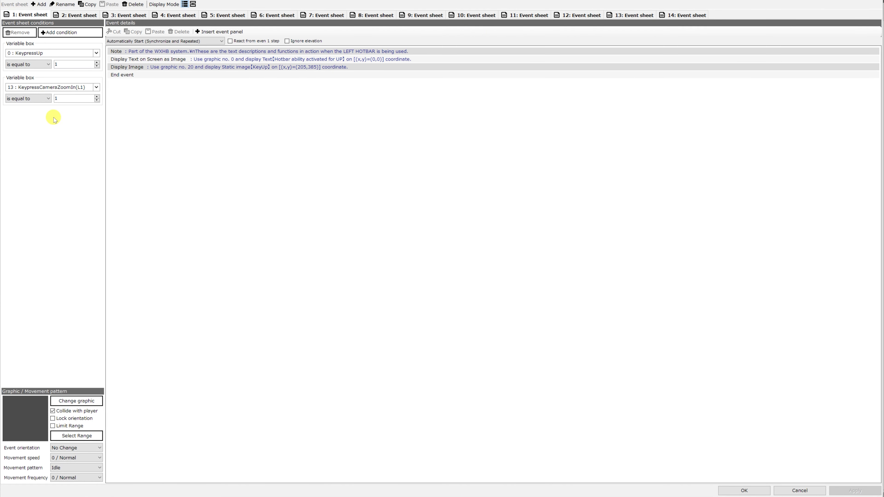
{"action": "left_click", "coordinate": [57, 32]}
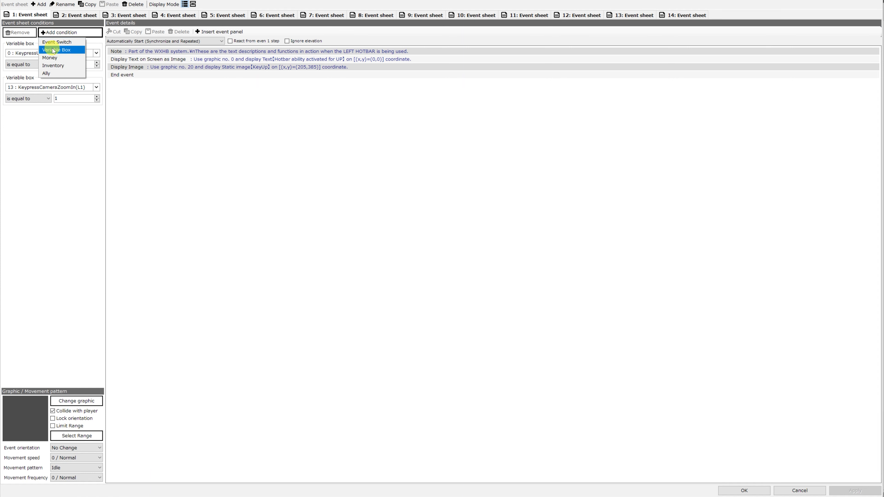
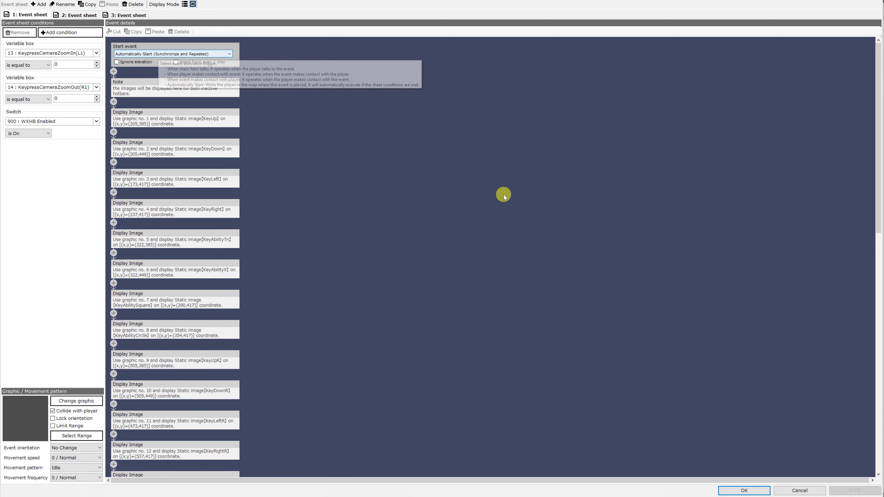
- Accept the hotbar display event, then check the left hotbar event's sheets for the WXHB Enabled switch condition and accept it
{"action": "left_click", "coordinate": [744, 490]}
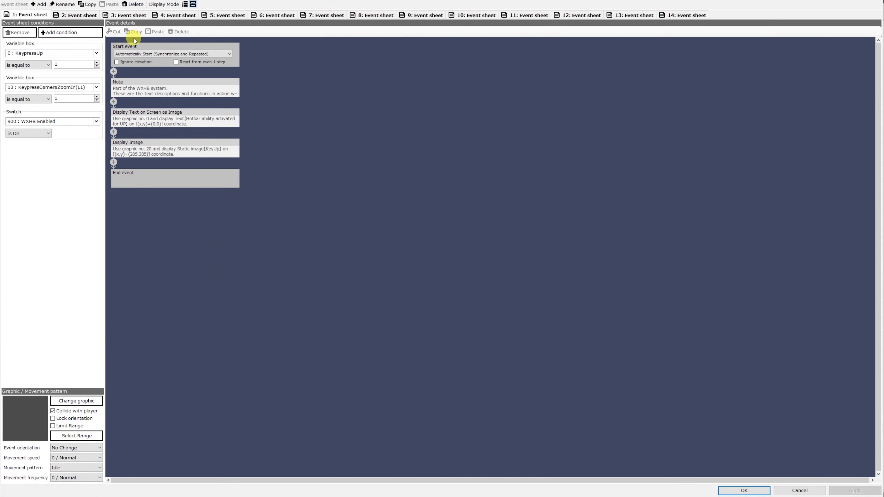
{"action": "left_click", "coordinate": [87, 16]}
{"action": "left_click", "coordinate": [170, 15]}
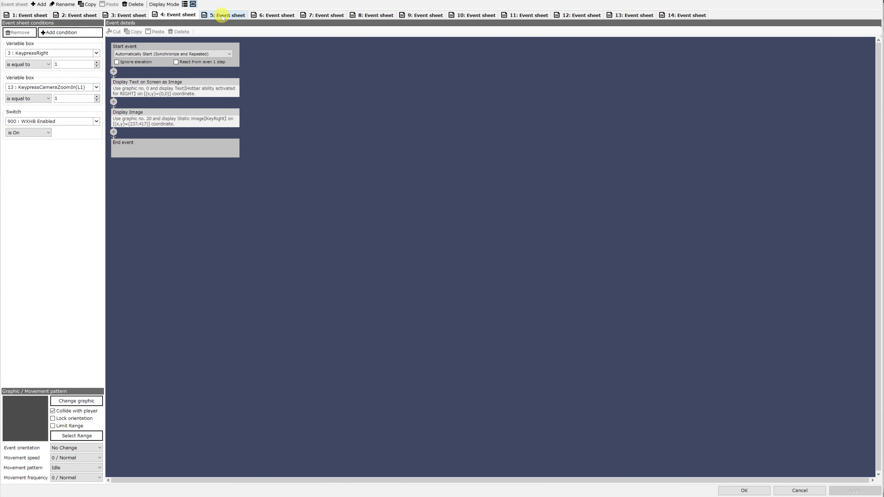
{"action": "left_click", "coordinate": [223, 14]}
{"action": "left_click", "coordinate": [264, 15]}
{"action": "left_click", "coordinate": [315, 14]}
{"action": "left_click", "coordinate": [365, 15]}
{"action": "left_click", "coordinate": [418, 15]}
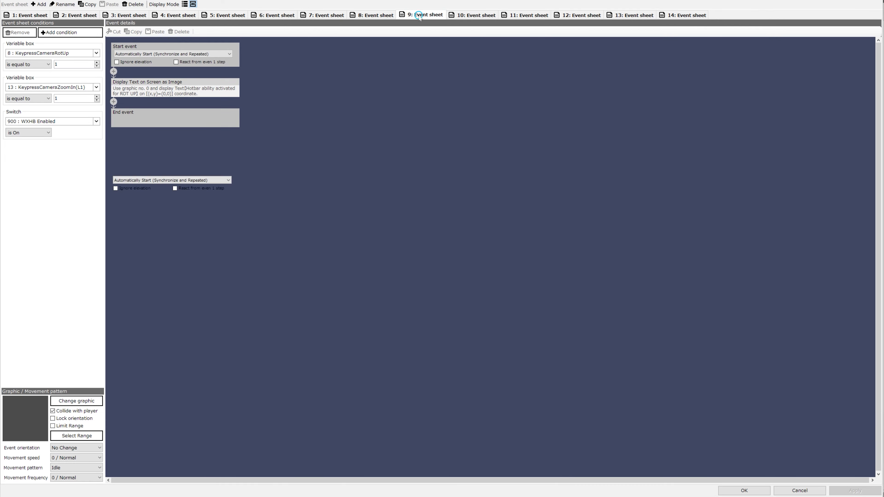
{"action": "left_click", "coordinate": [628, 15]}
{"action": "left_click", "coordinate": [673, 15]}
{"action": "left_click", "coordinate": [744, 490]}
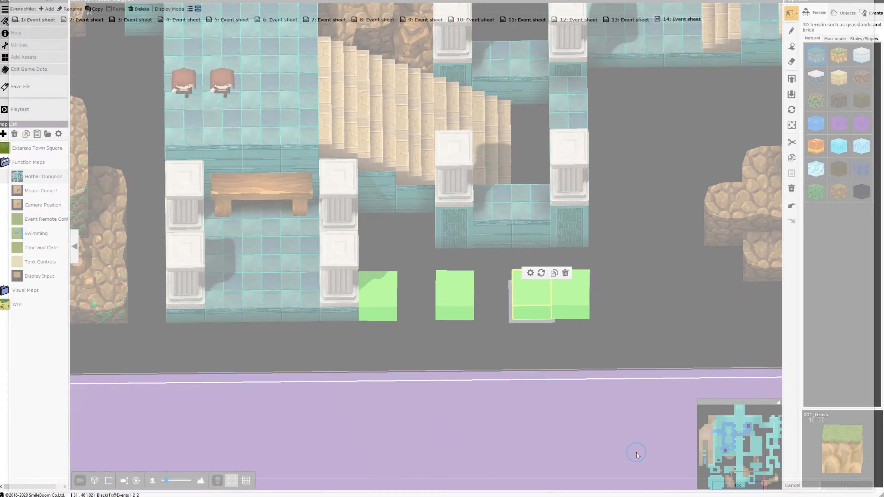
- Set sheet 3 of the second green cube's event to Automatically Start (Synchronize and Repeated) and accept the event
{"action": "right_click", "coordinate": [452, 292]}
{"action": "left_click", "coordinate": [466, 295]}
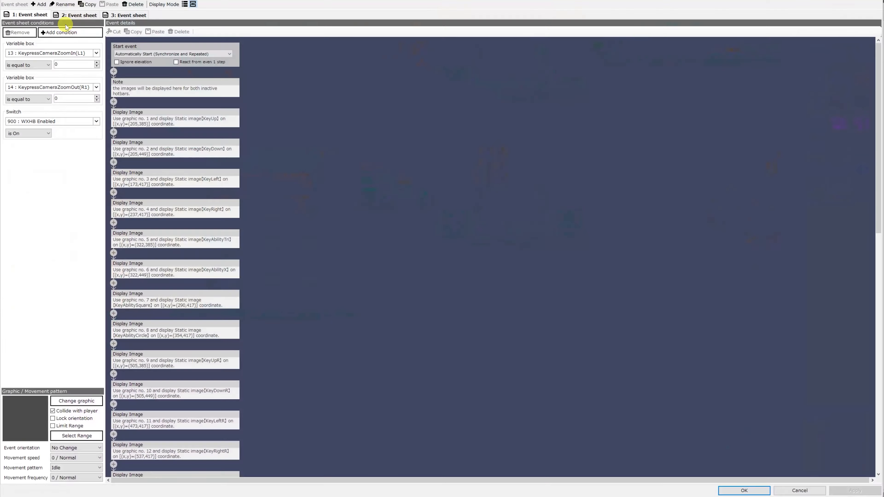
{"action": "left_click", "coordinate": [74, 16]}
{"action": "left_click", "coordinate": [121, 15]}
{"action": "left_click", "coordinate": [181, 55]}
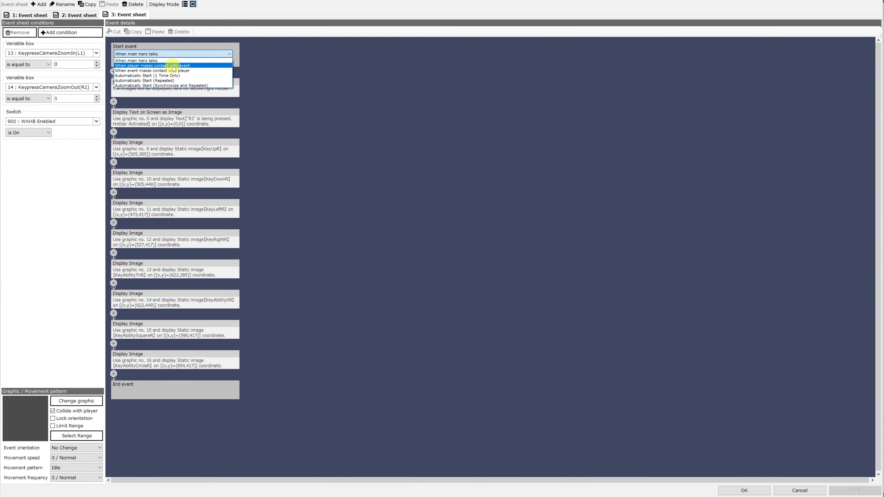
{"action": "left_click", "coordinate": [170, 85]}
{"action": "left_click", "coordinate": [744, 491]}
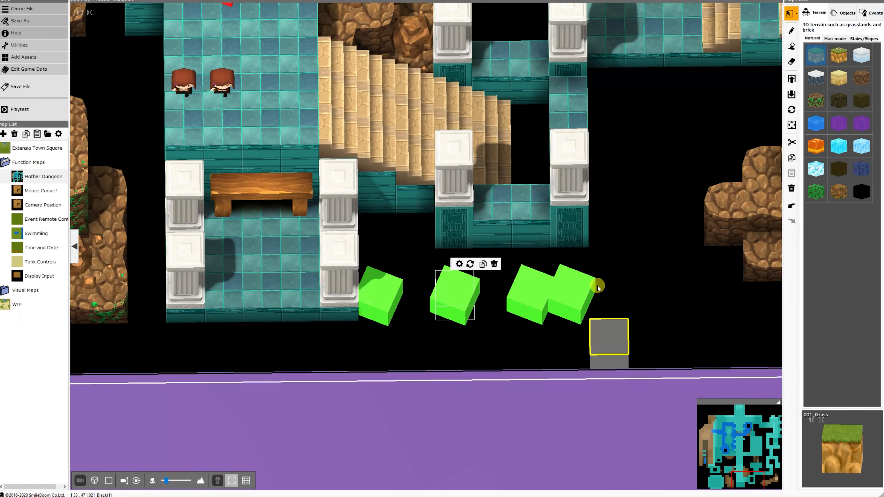
- Launch a playtest and talk to the right Chibi Marie to test disabling the WXHB hotbar
{"action": "right_click", "coordinate": [266, 80]}
{"action": "left_click", "coordinate": [20, 109]}
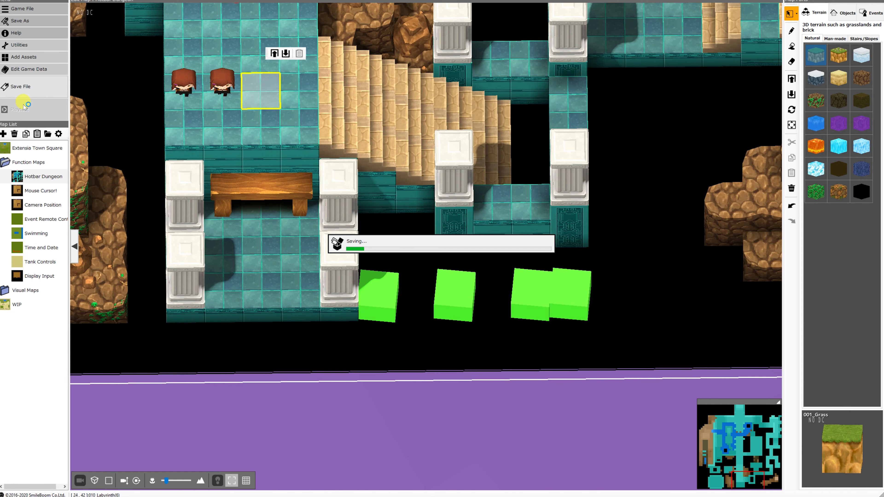
{"action": "key", "text": "Up"}
{"action": "key", "text": "Return"}
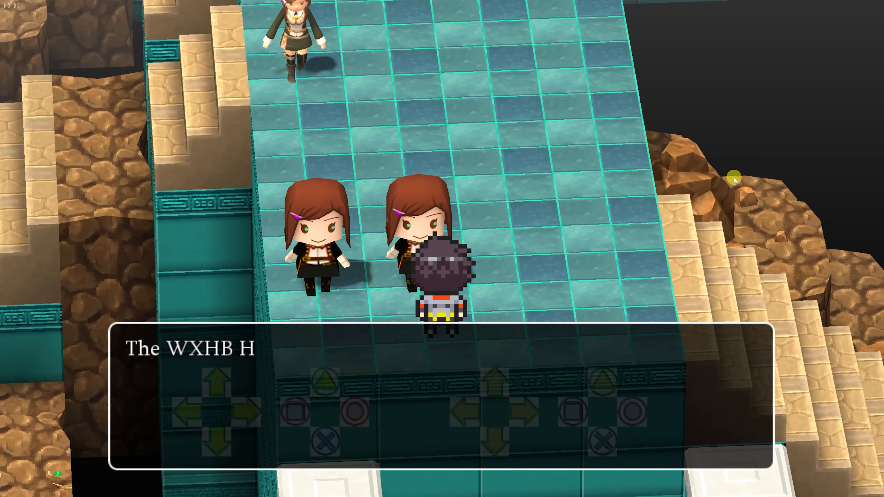
{"action": "key", "text": "Return"}
{"action": "key", "text": "Right"}
{"action": "key", "text": "Right"}
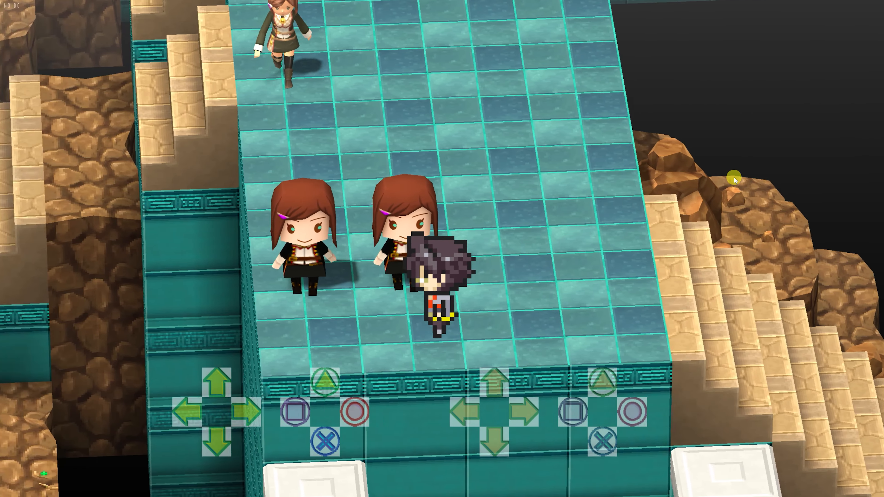
{"action": "key", "text": "Left"}
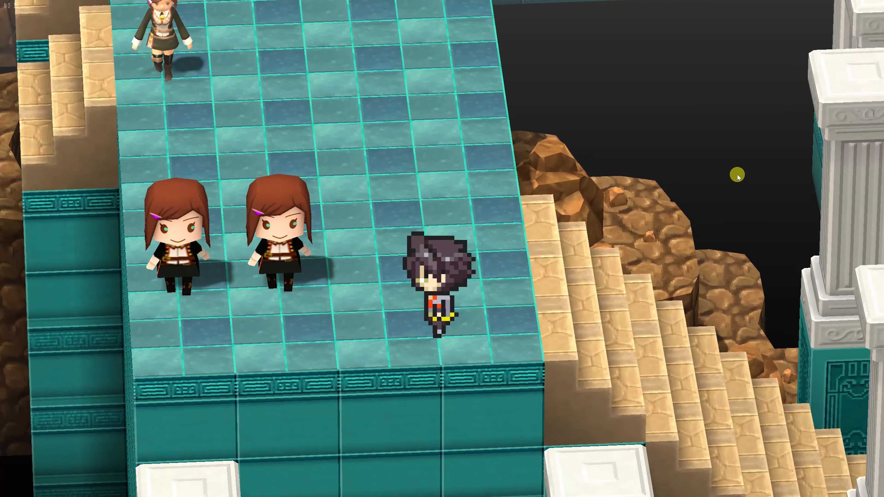
- Talk to the left Chibi Marie to re-enable the WXHB hotbar, and walk the hero up the walkway
{"action": "key", "text": "Up"}
{"action": "key", "text": "Return"}
{"action": "key", "text": "Return"}
{"action": "key", "text": "Right"}
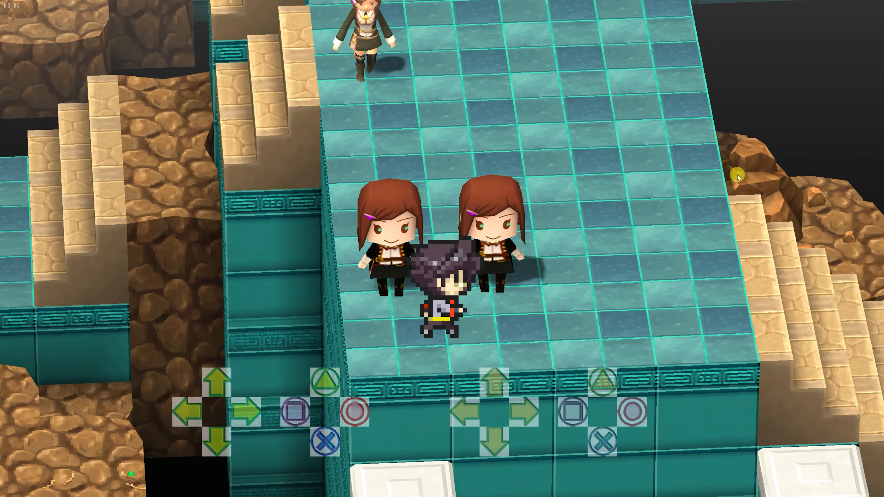
{"action": "key", "text": "Up"}
{"action": "key", "text": "Down"}
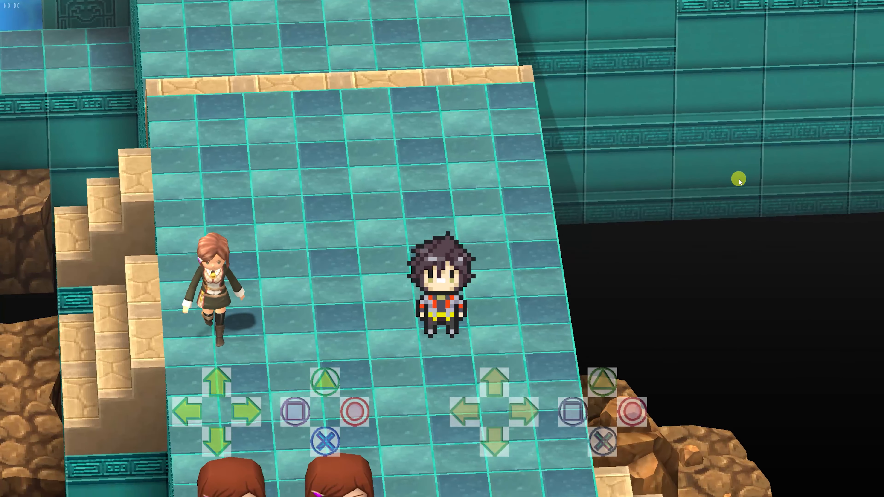
- Test activating the left and right hotbars by alternating L1 and R1, including while the hero moves
{"action": "key", "text": "q"}
{"action": "key", "text": "w"}
{"action": "key", "text": "q"}
{"action": "key", "text": "w"}
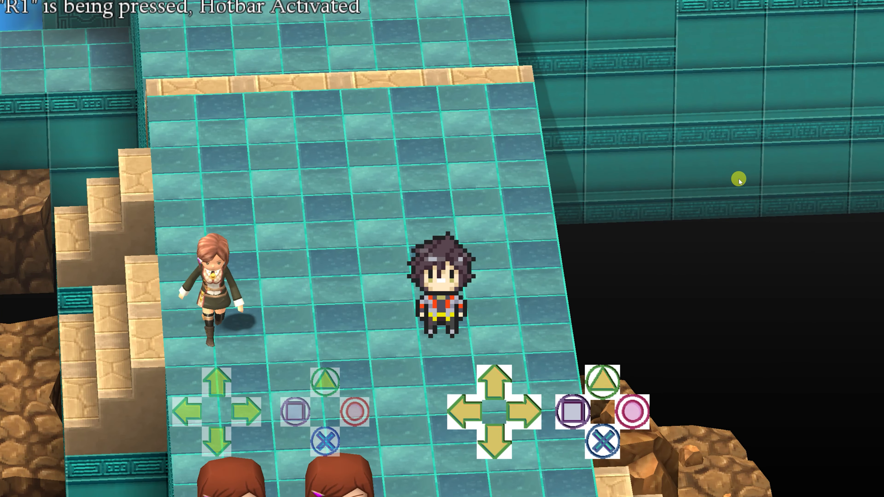
{"action": "key", "text": "q"}
{"action": "key", "text": "Up"}
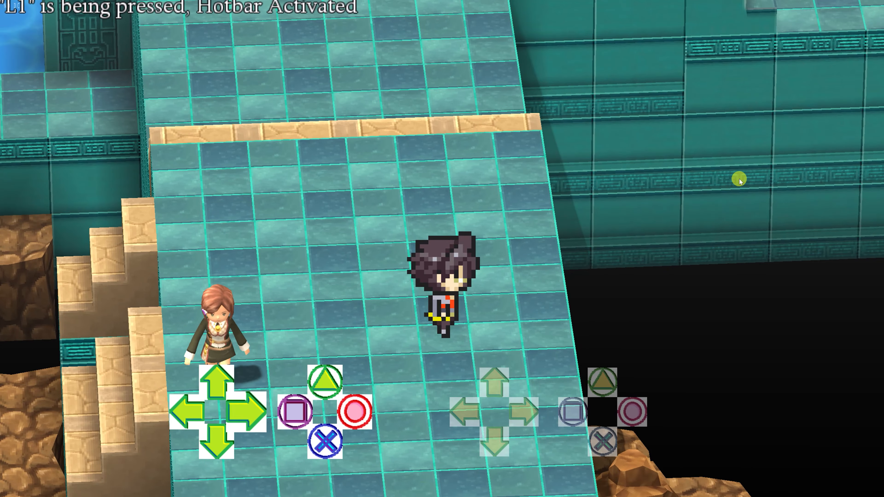
{"action": "key", "text": "Down"}
{"action": "key", "text": "w"}
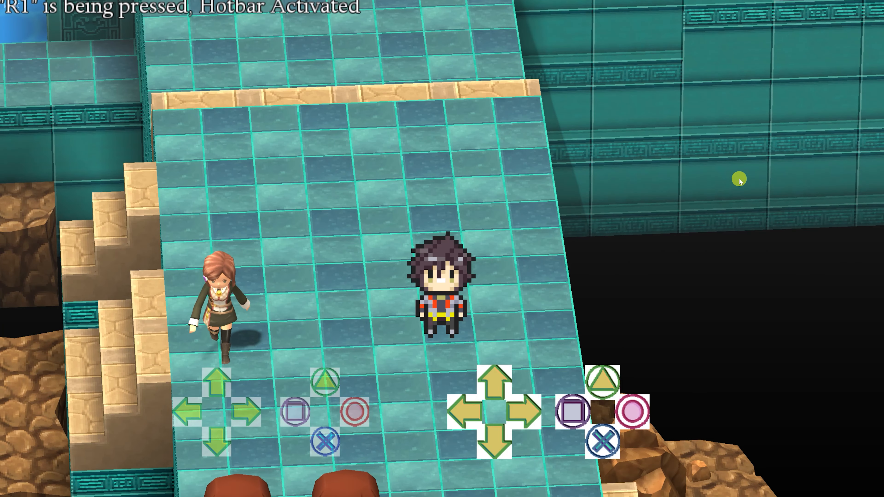
- Test the directional inputs and an ability button while the R1 hotbar is activated
{"action": "key", "text": "Up"}
{"action": "key", "text": "Left"}
{"action": "key", "text": "Down"}
{"action": "key", "text": "Right"}
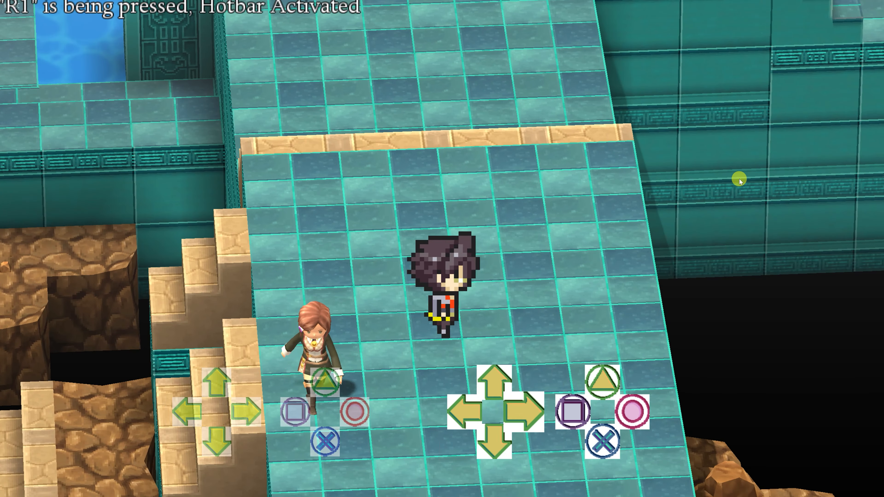
{"action": "key", "text": "Up"}
{"action": "key", "text": "Right"}
{"action": "key", "text": "z"}
{"action": "key", "text": "Up"}
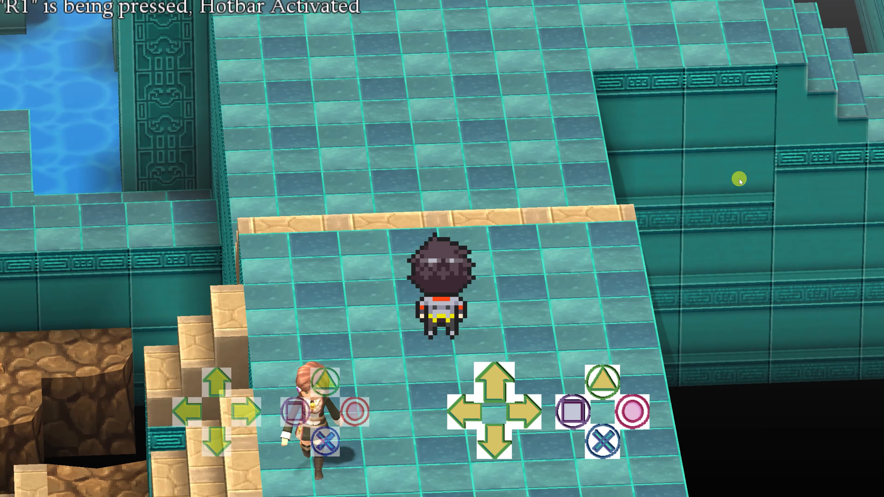
{"action": "key", "text": "Down"}
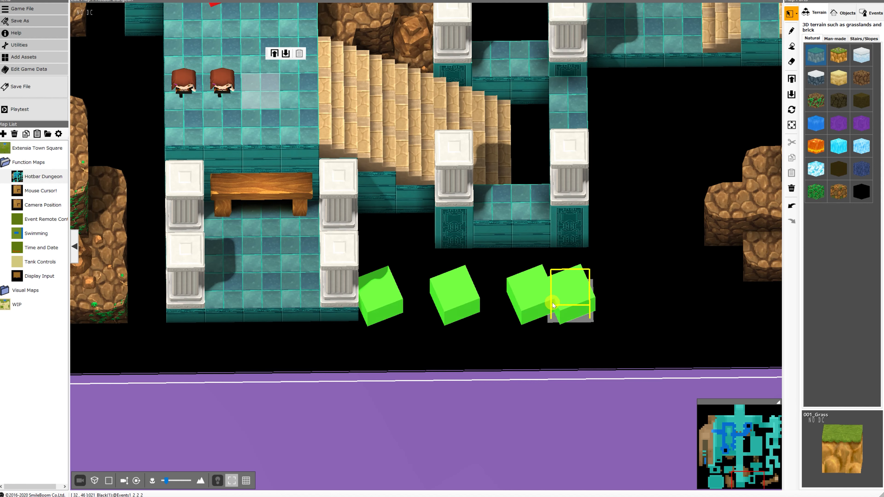
- Reopen the left hotbar event and check the WXHB Enabled conditions on event sheets 2 to 6
{"action": "mouse_move", "coordinate": [546, 311]}
{"action": "double_click", "coordinate": [405, 239]}
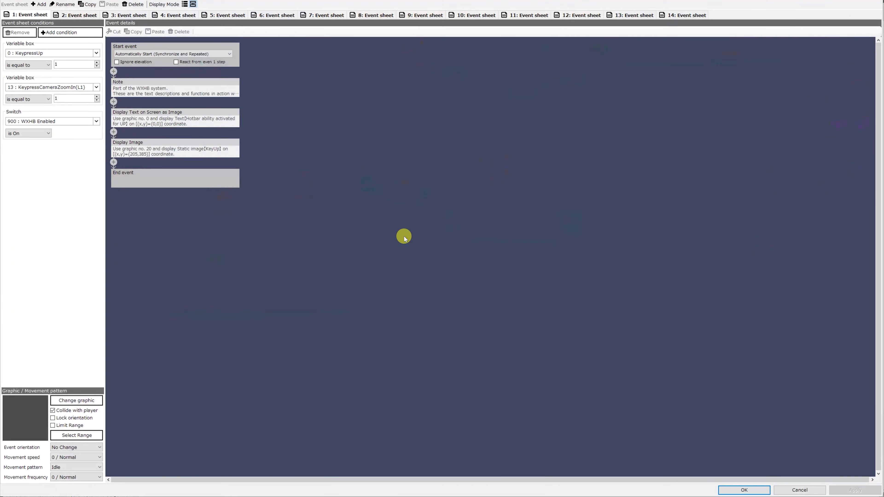
{"action": "left_click", "coordinate": [280, 16]}
{"action": "left_click", "coordinate": [231, 15]}
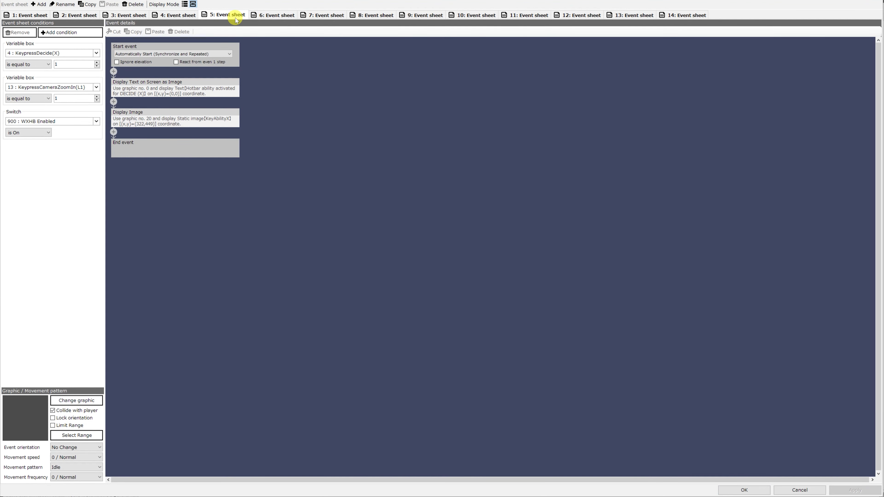
{"action": "left_click", "coordinate": [179, 16]}
{"action": "left_click", "coordinate": [139, 16]}
{"action": "left_click", "coordinate": [75, 15]}
- Check event sheets 10, 11, 12 and 14 of the left hotbar event, then apply and accept its changes
{"action": "left_click", "coordinate": [460, 16]}
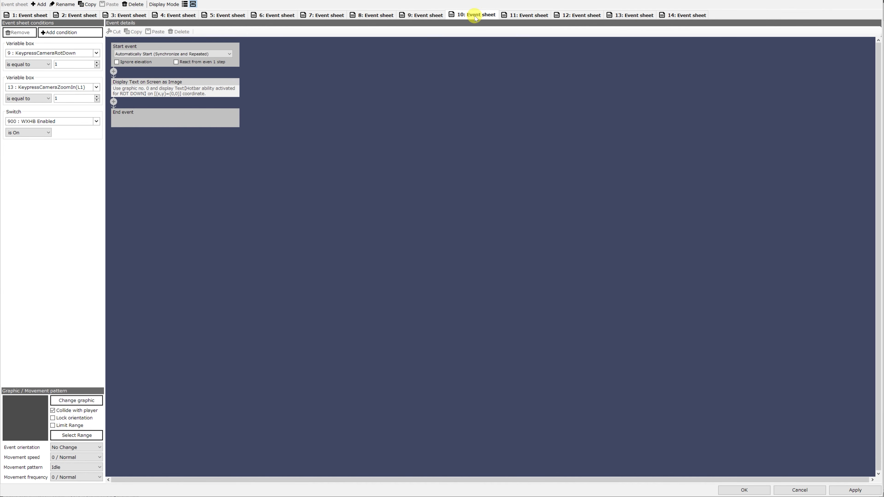
{"action": "left_click", "coordinate": [532, 13]}
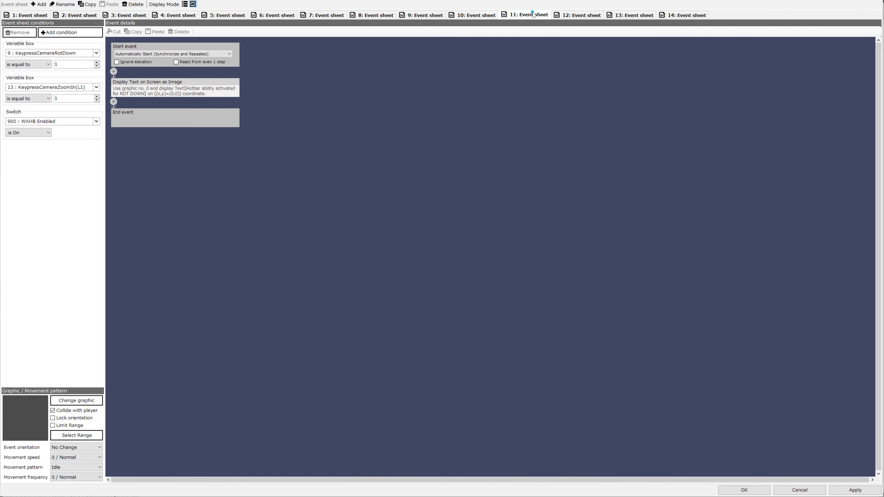
{"action": "left_click", "coordinate": [566, 15]}
{"action": "left_click", "coordinate": [682, 15]}
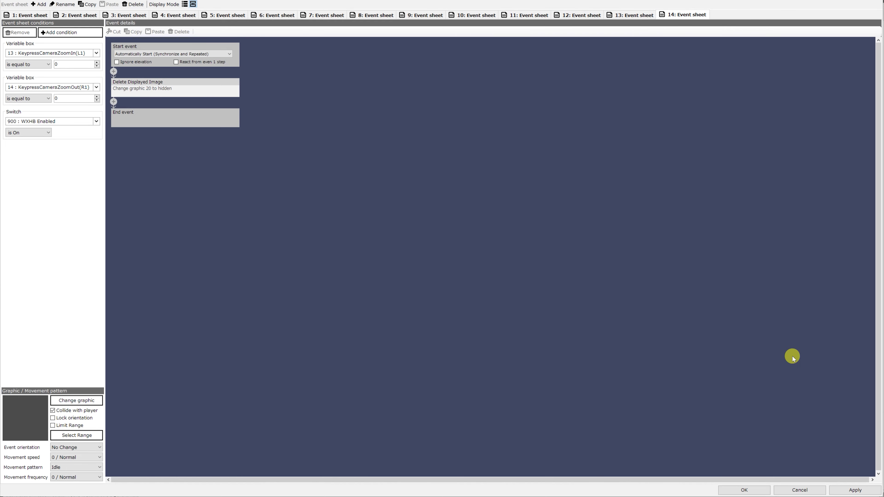
{"action": "left_click", "coordinate": [853, 489]}
{"action": "left_click", "coordinate": [744, 490]}
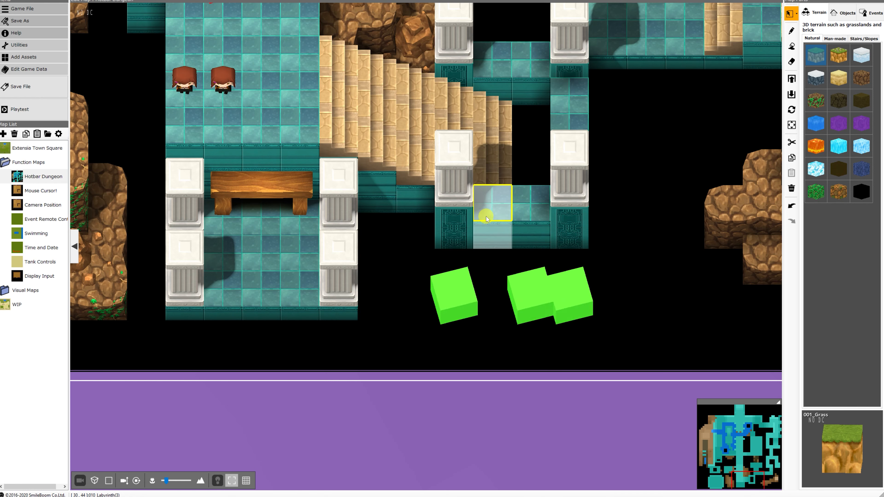
- Select the 002_FlowerGarden terrain part for placing on the Hotbar Dungeon map
{"action": "middle_click_drag", "start_coordinate": [470, 154], "coordinate": [462, 284]}
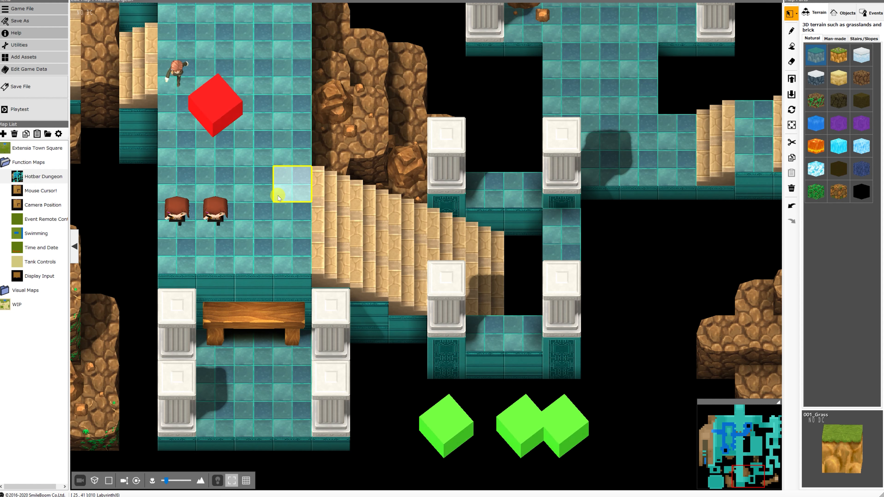
{"action": "scroll", "coordinate": [296, 199], "scroll_direction": "down", "scroll_amount": 5}
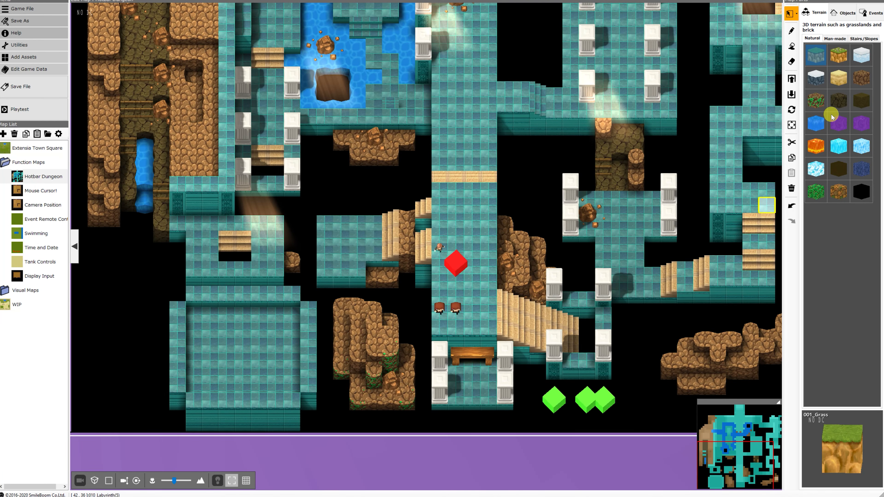
{"action": "left_click", "coordinate": [835, 55]}
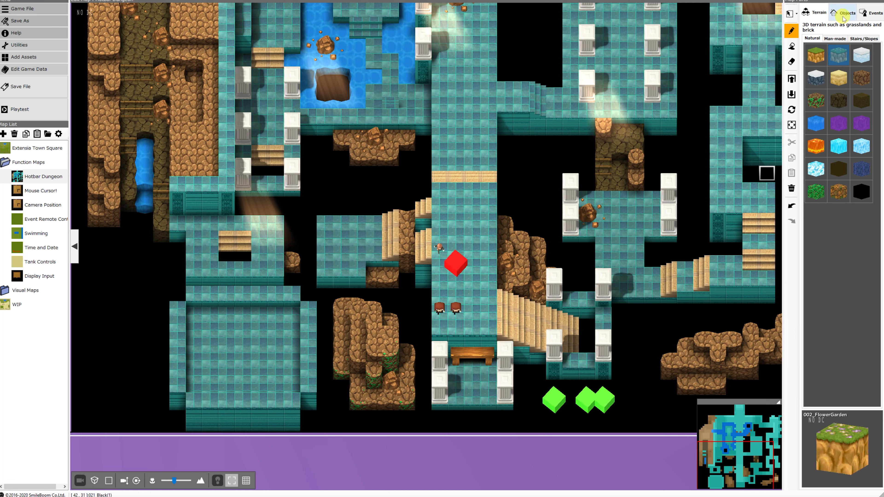
- Fill the empty black areas of the Hotbar Dungeon map with the 012_LabyrinthWall terrain
{"action": "left_click", "coordinate": [832, 38]}
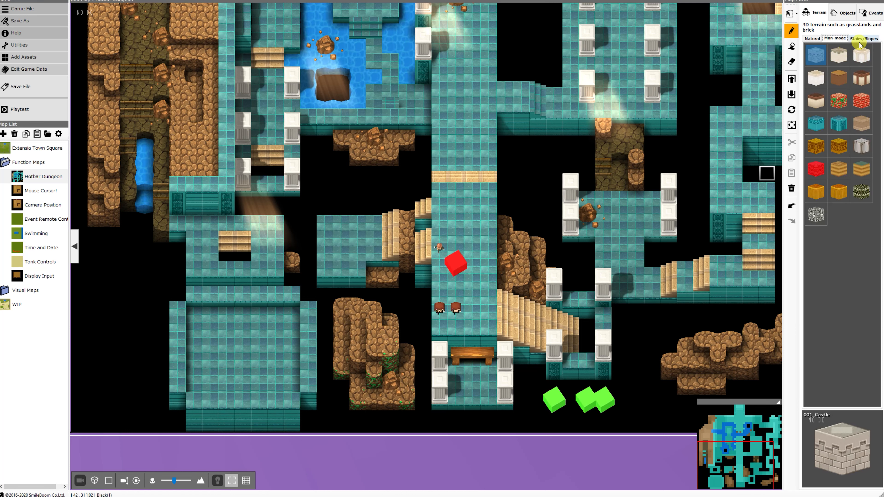
{"action": "left_click", "coordinate": [855, 125]}
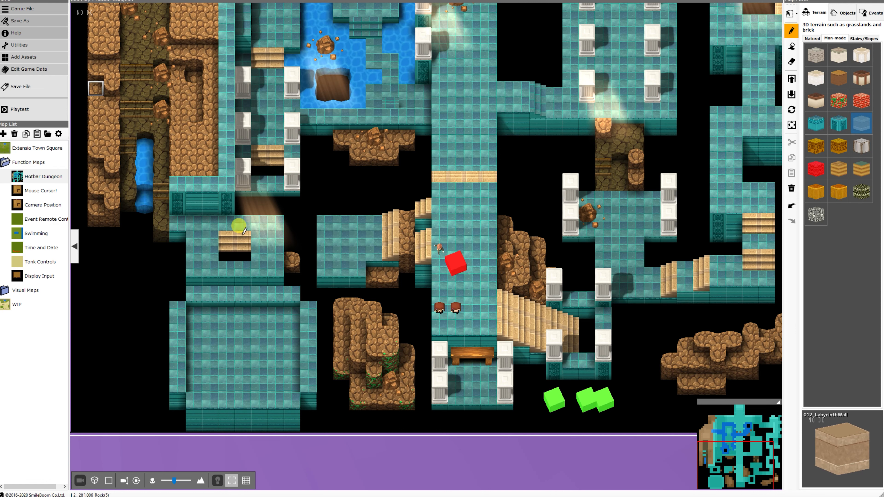
{"action": "left_click", "coordinate": [792, 46]}
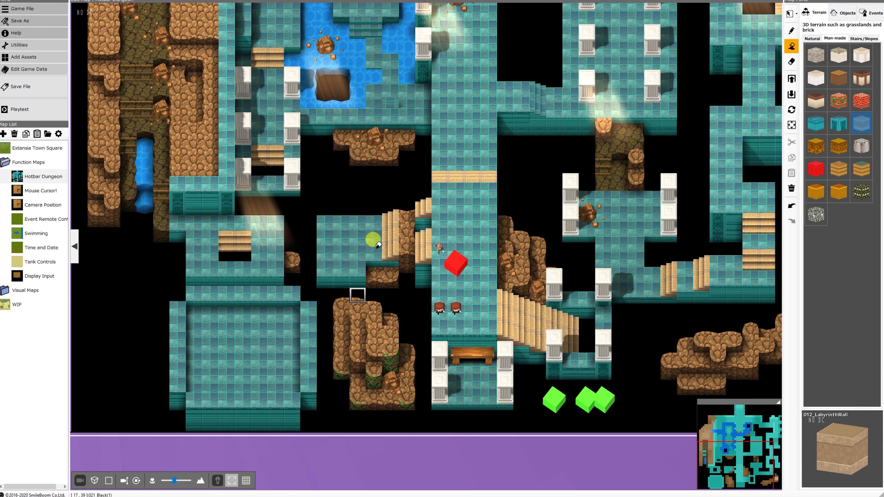
{"action": "left_click", "coordinate": [379, 194]}
{"action": "left_click", "coordinate": [555, 165]}
{"action": "left_click", "coordinate": [524, 84]}
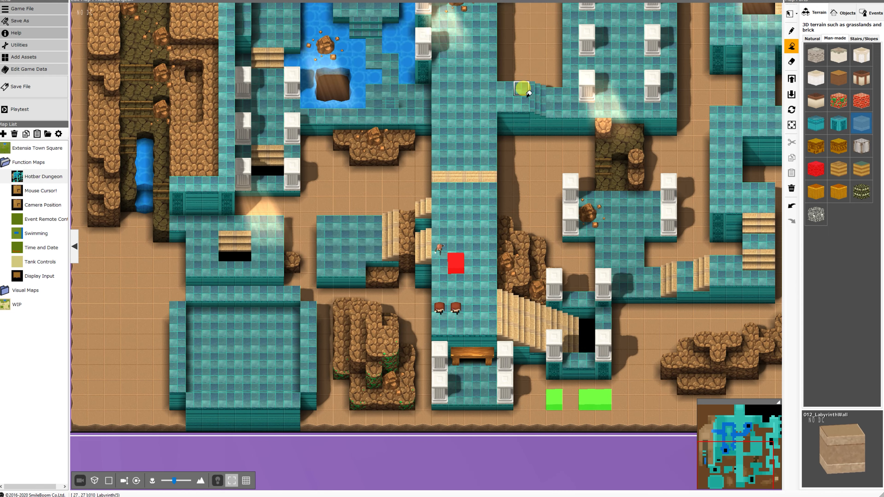
{"action": "scroll", "coordinate": [524, 87], "scroll_direction": "down", "scroll_amount": 3}
{"action": "left_click", "coordinate": [565, 21]}
{"action": "scroll", "coordinate": [577, 34], "scroll_direction": "down", "scroll_amount": 1}
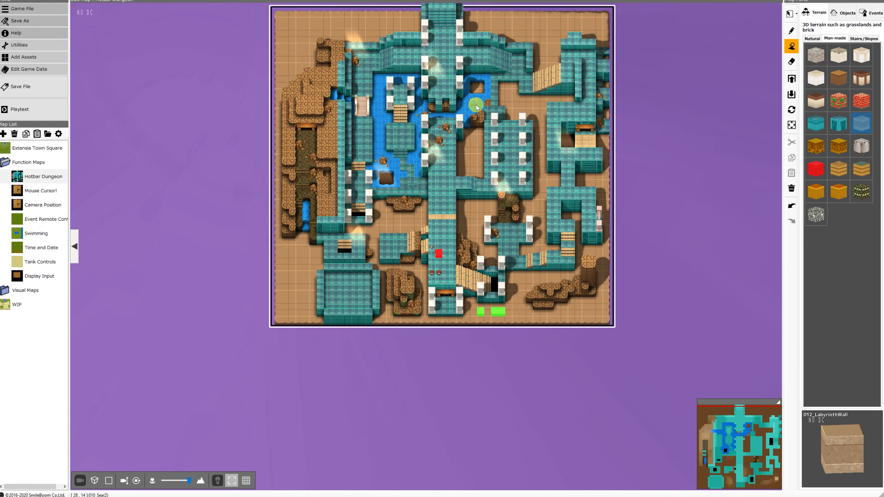
- Place two adjacent Castle_Stairs pieces near the edge of the small teal platform west of the central walkway
{"action": "middle_click_drag", "start_coordinate": [476, 101], "coordinate": [475, 84]}
{"action": "middle_click_drag", "start_coordinate": [479, 149], "coordinate": [546, 351]}
{"action": "scroll", "coordinate": [473, 192], "scroll_direction": "up", "scroll_amount": 7}
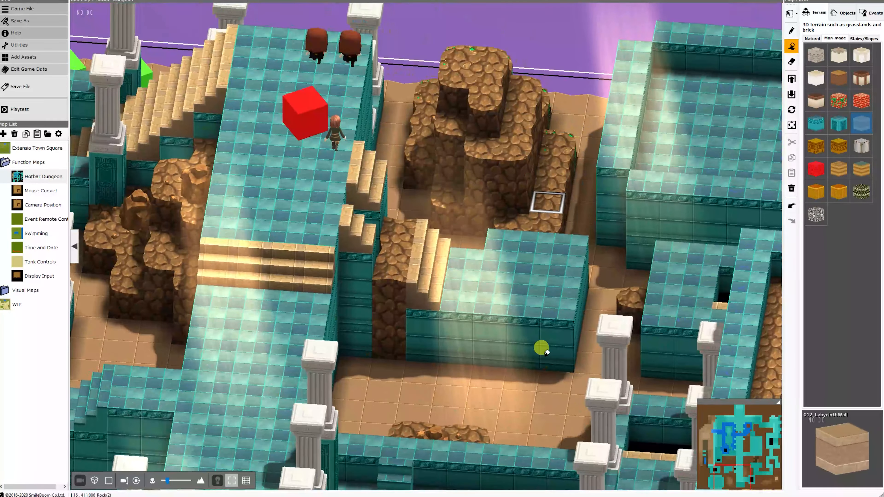
{"action": "mouse_move", "coordinate": [521, 302]}
{"action": "middle_mouse_down"}
{"action": "mouse_move", "coordinate": [483, 331]}
{"action": "mouse_move", "coordinate": [357, 344]}
{"action": "mouse_move", "coordinate": [331, 262]}
{"action": "middle_mouse_up"}
{"action": "left_click", "coordinate": [862, 39]}
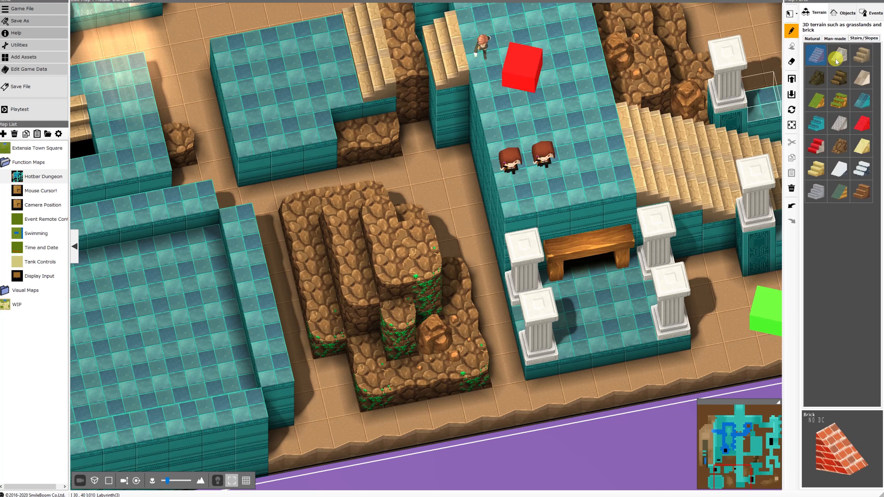
{"action": "left_click", "coordinate": [862, 55]}
{"action": "middle_click_drag", "start_coordinate": [227, 65], "coordinate": [345, 110]}
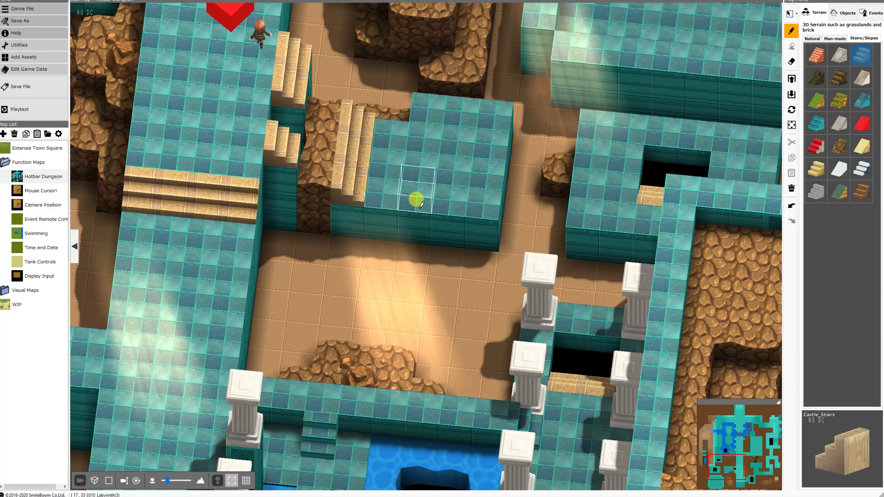
{"action": "left_click", "coordinate": [421, 195]}
{"action": "left_click", "coordinate": [450, 195]}
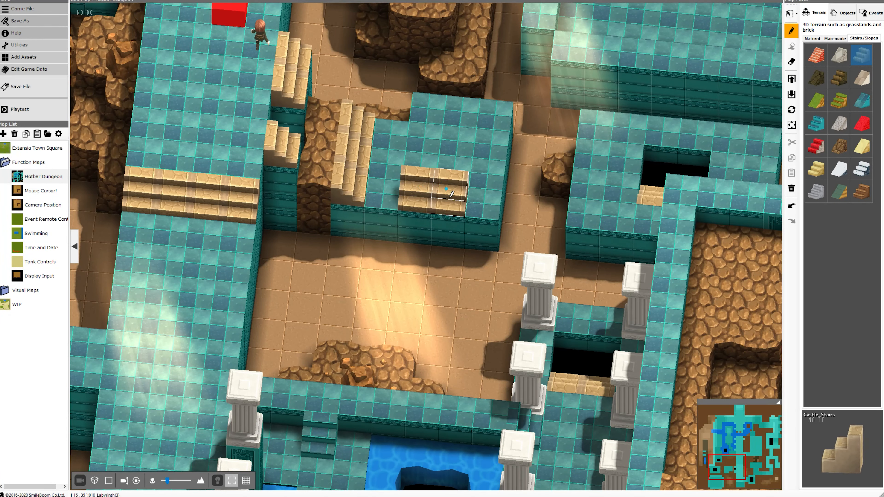
- Lower both stair pieces to the same level so they are set into the platform's edge
{"action": "left_click", "coordinate": [480, 173]}
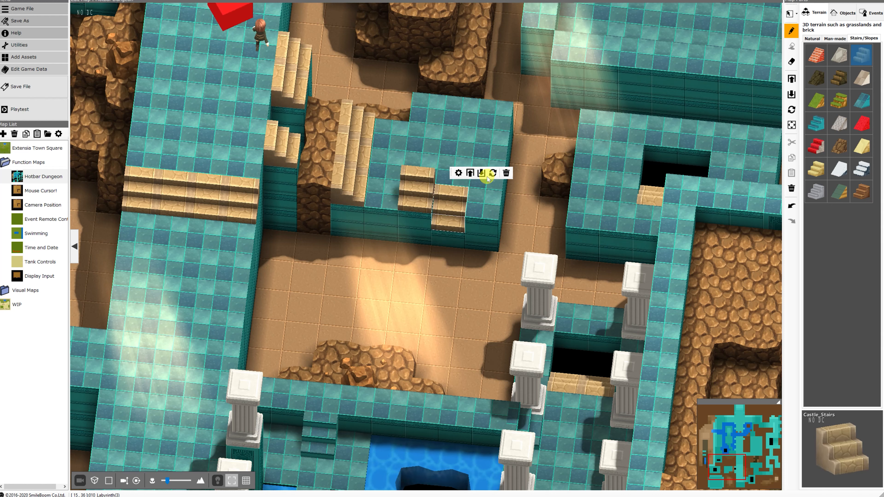
{"action": "left_click", "coordinate": [483, 176]}
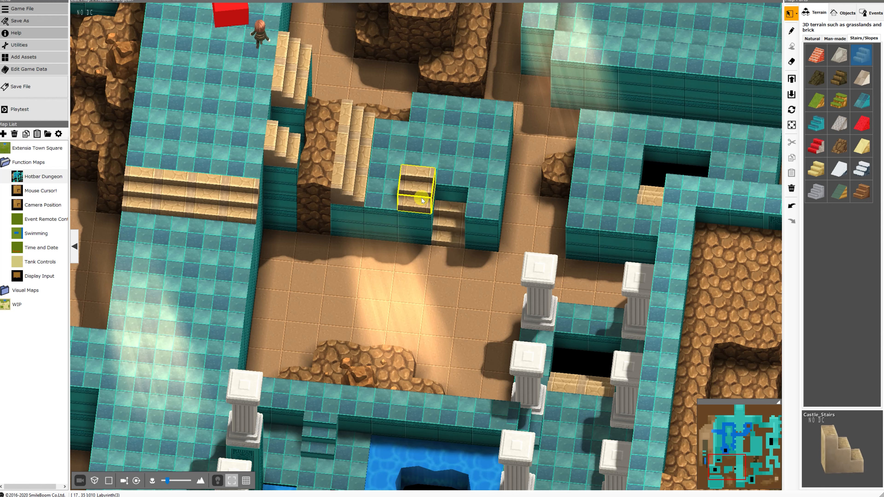
{"action": "left_click", "coordinate": [787, 96]}
{"action": "right_click", "coordinate": [422, 182]}
{"action": "left_click", "coordinate": [792, 96]}
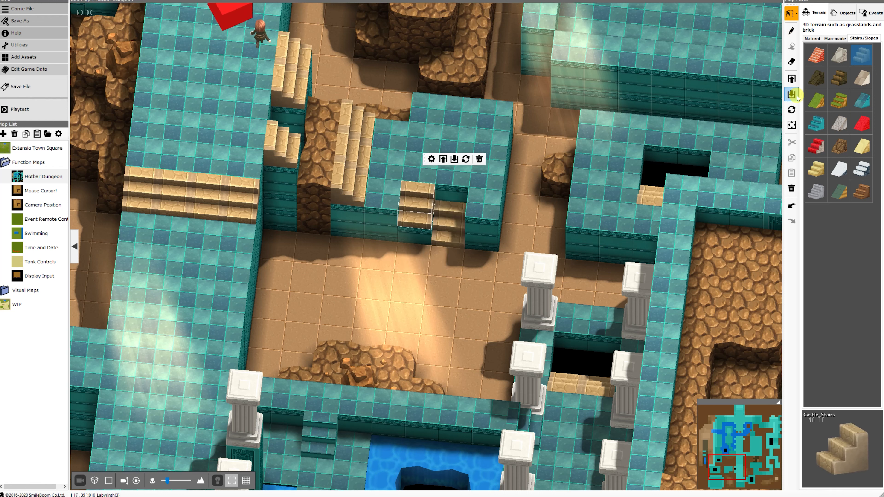
{"action": "left_click", "coordinate": [792, 96]}
{"action": "left_click", "coordinate": [402, 183]}
{"action": "middle_click_drag", "start_coordinate": [438, 181], "coordinate": [384, 185]}
{"action": "key", "text": "ctrl+z"}
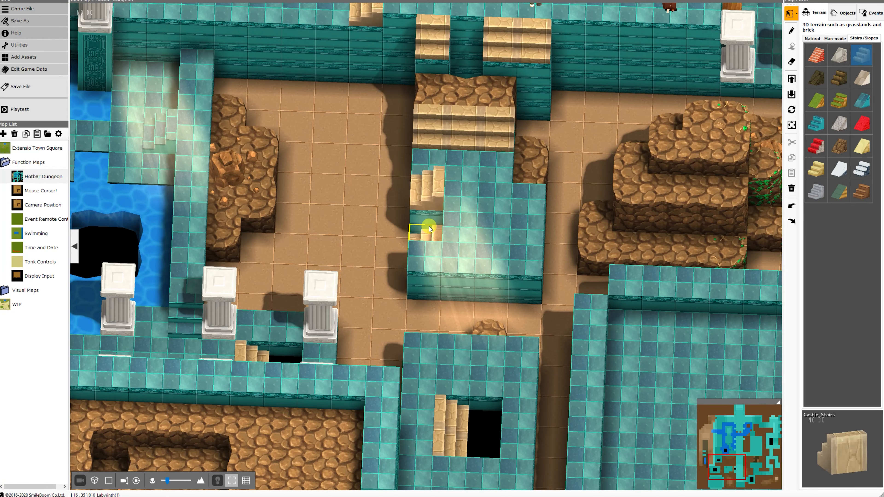
{"action": "left_click", "coordinate": [428, 238]}
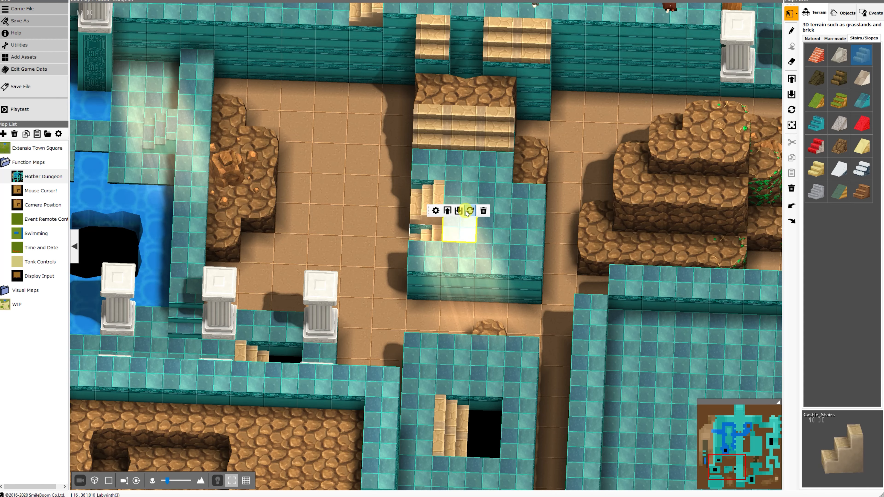
{"action": "middle_click_drag", "start_coordinate": [446, 213], "coordinate": [407, 246]}
- Place two more Castle_Stairs pieces on the ground in front of the sunken pair to continue the flight downward
{"action": "left_click", "coordinate": [406, 247]}
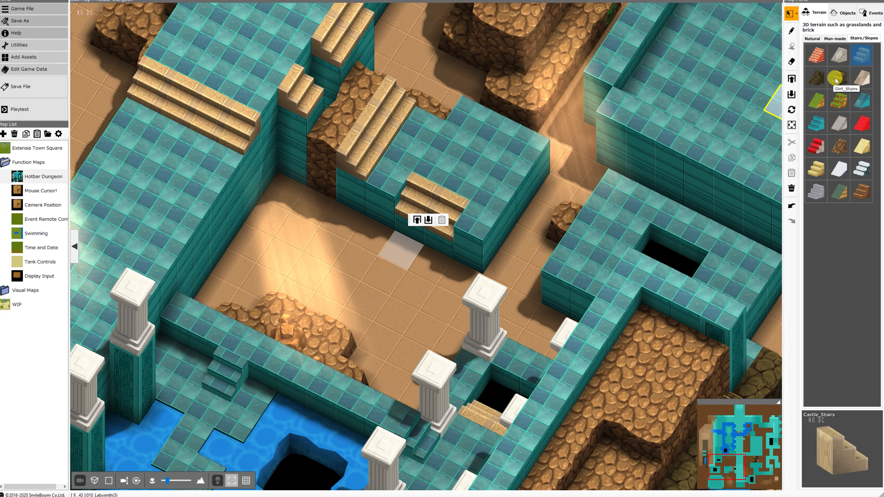
{"action": "left_click", "coordinate": [861, 190]}
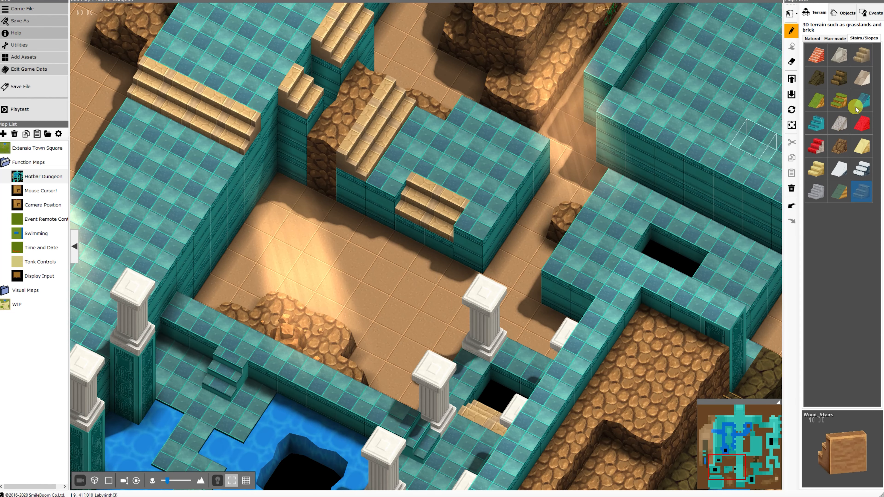
{"action": "left_click", "coordinate": [859, 58]}
{"action": "left_click", "coordinate": [407, 248]}
{"action": "left_click", "coordinate": [424, 252]}
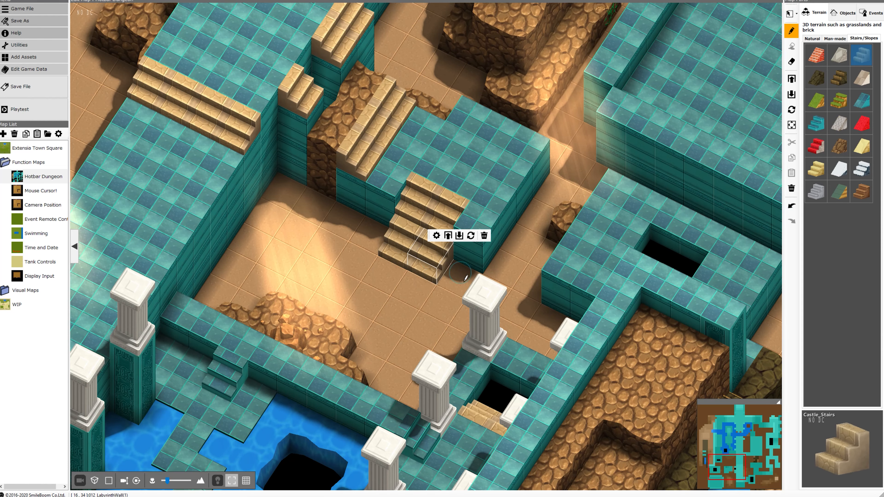
- Add a pair of Castle_Stairs below the eastern teal walkway and another beside the boulder at the pillared platform
{"action": "mouse_move", "coordinate": [567, 284]}
{"action": "middle_mouse_down"}
{"action": "mouse_move", "coordinate": [474, 288]}
{"action": "mouse_move", "coordinate": [480, 253]}
{"action": "mouse_move", "coordinate": [440, 253]}
{"action": "mouse_move", "coordinate": [411, 281]}
{"action": "middle_mouse_up"}
{"action": "left_click", "coordinate": [411, 283]}
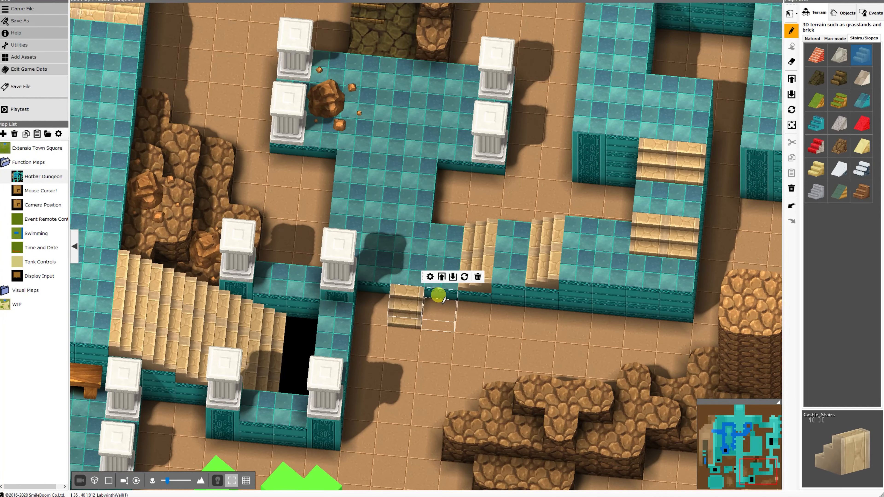
{"action": "left_click", "coordinate": [438, 296]}
{"action": "mouse_move", "coordinate": [399, 199]}
{"action": "middle_mouse_down"}
{"action": "mouse_move", "coordinate": [398, 251]}
{"action": "mouse_move", "coordinate": [386, 261]}
{"action": "mouse_move", "coordinate": [383, 249]}
{"action": "middle_mouse_up"}
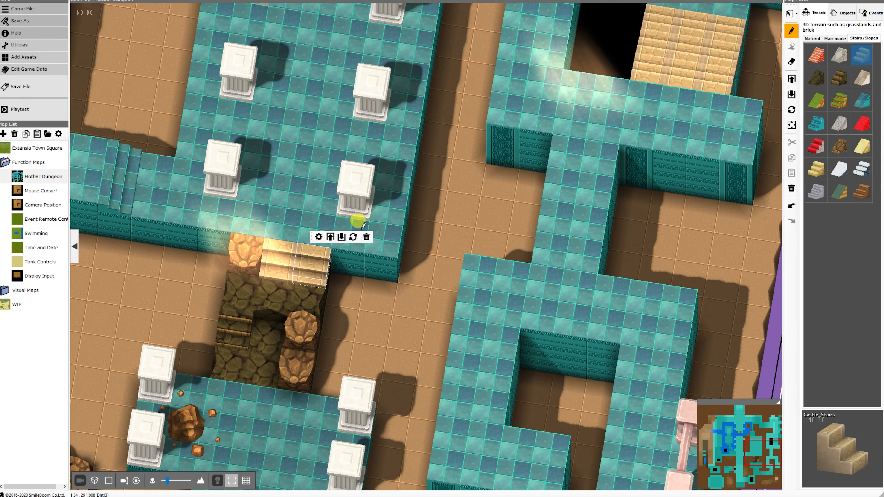
- Place Castle_Stairs against the wall of the pillared platform beside the pool and lower the piece by one level
{"action": "right_click_drag", "start_coordinate": [358, 220], "coordinate": [418, 174]}
{"action": "middle_click_drag", "start_coordinate": [418, 174], "coordinate": [423, 256]}
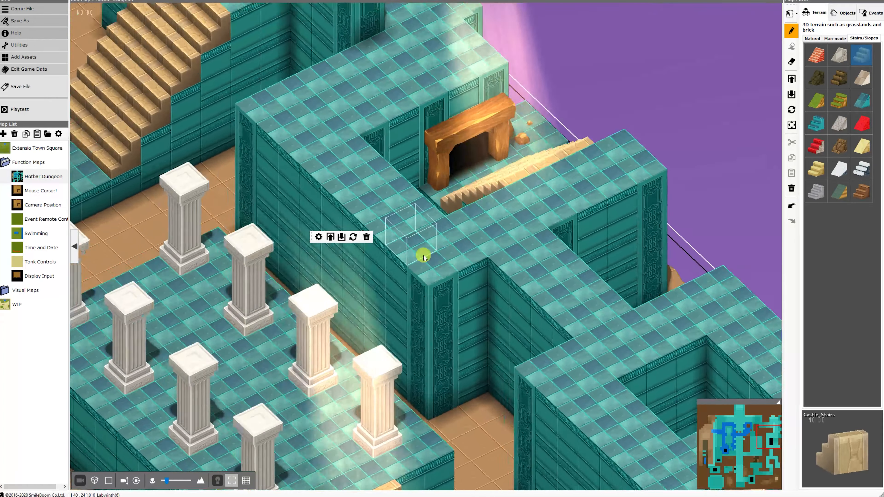
{"action": "right_click_drag", "start_coordinate": [424, 255], "coordinate": [440, 274]}
{"action": "middle_click_drag", "start_coordinate": [440, 274], "coordinate": [452, 252]}
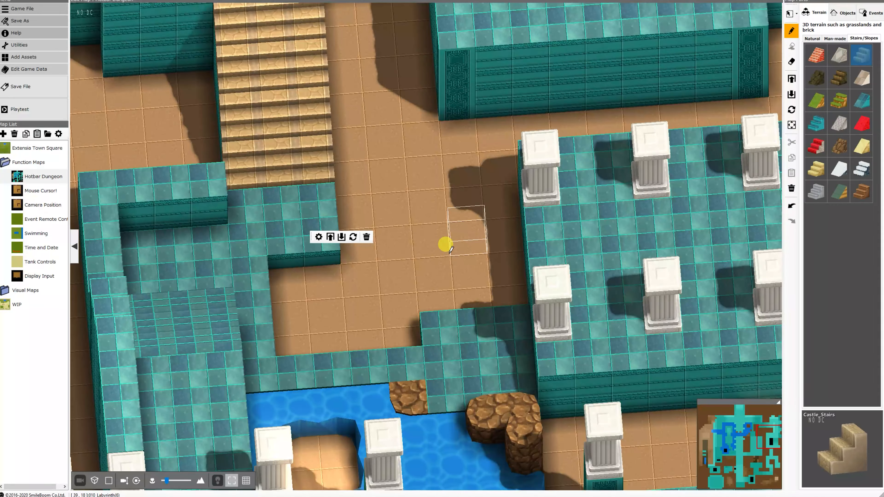
{"action": "mouse_move", "coordinate": [451, 250]}
{"action": "right_mouse_down"}
{"action": "mouse_move", "coordinate": [523, 266]}
{"action": "mouse_move", "coordinate": [498, 215]}
{"action": "right_mouse_up"}
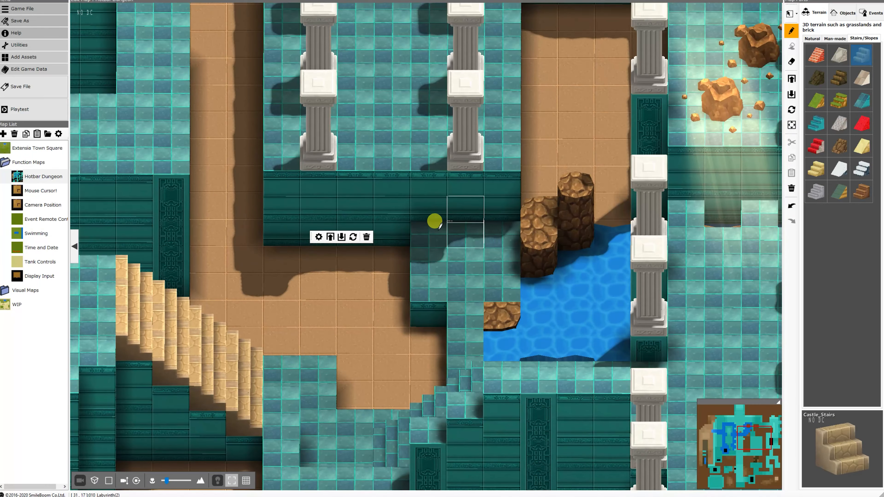
{"action": "left_click", "coordinate": [420, 199]}
{"action": "left_click", "coordinate": [463, 203]}
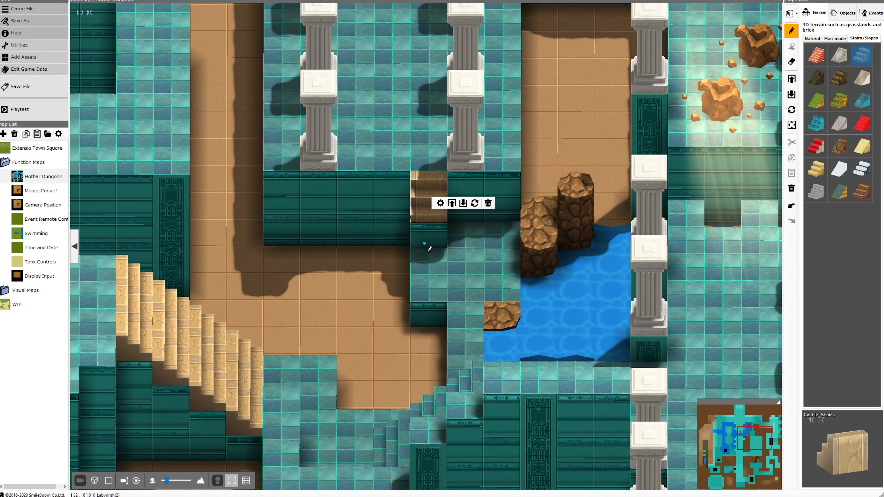
- Place a Castle_Stairs piece next to that flight, raise it three levels and rotate it
{"action": "left_click", "coordinate": [443, 237]}
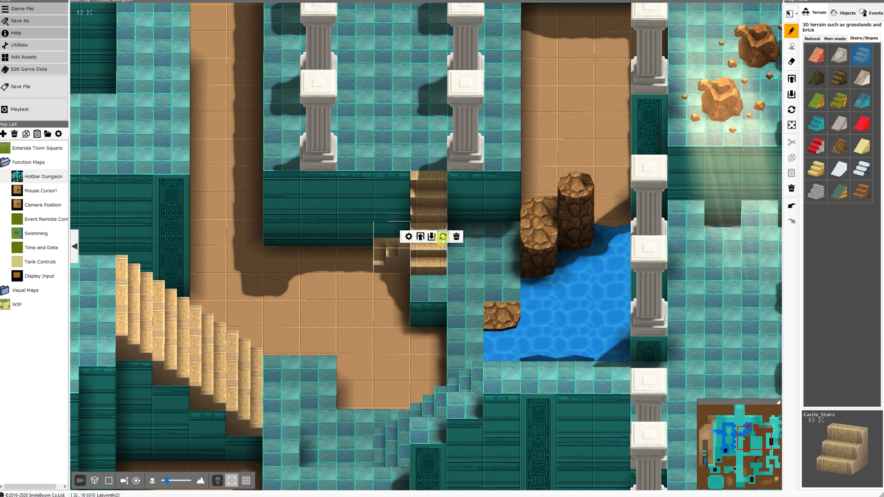
{"action": "left_click", "coordinate": [422, 239]}
{"action": "left_click", "coordinate": [422, 238]}
{"action": "left_click", "coordinate": [422, 239]}
{"action": "left_click", "coordinate": [443, 237]}
{"action": "left_click", "coordinate": [443, 238]}
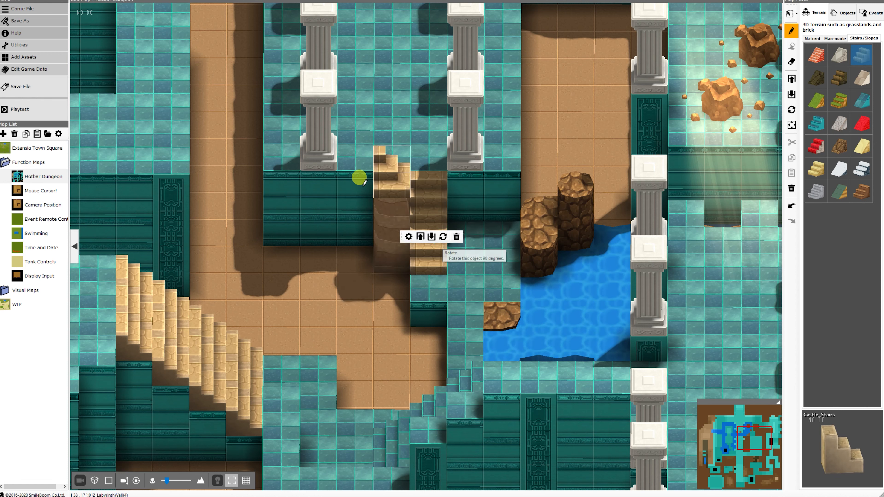
- Continue the flight to the ground with three more Castle_Stairs, raising the first two levels and the second one level, and rotate them to match
{"action": "left_click", "coordinate": [388, 279]}
{"action": "left_click", "coordinate": [411, 257]}
{"action": "left_click", "coordinate": [411, 257]}
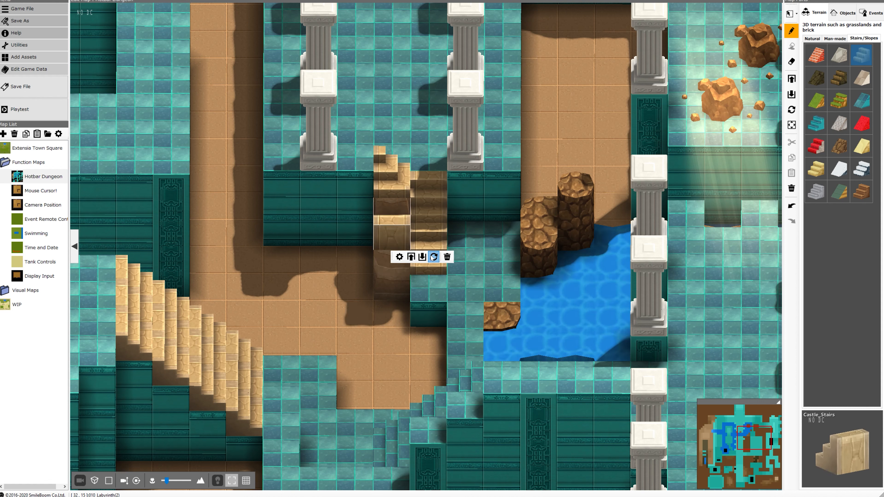
{"action": "left_click", "coordinate": [432, 258]}
{"action": "left_click", "coordinate": [388, 302]}
{"action": "left_click", "coordinate": [413, 280]}
{"action": "left_click", "coordinate": [436, 280]}
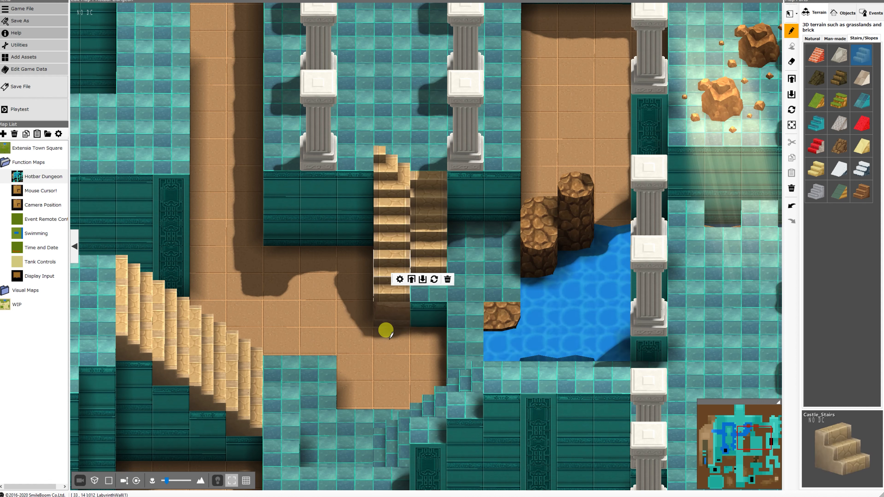
{"action": "left_click", "coordinate": [387, 330]}
{"action": "left_click", "coordinate": [434, 308]}
- Delete the sideways Castle_Stairs piece at the top of the new flight
{"action": "right_click", "coordinate": [388, 183]}
{"action": "right_click", "coordinate": [428, 180]}
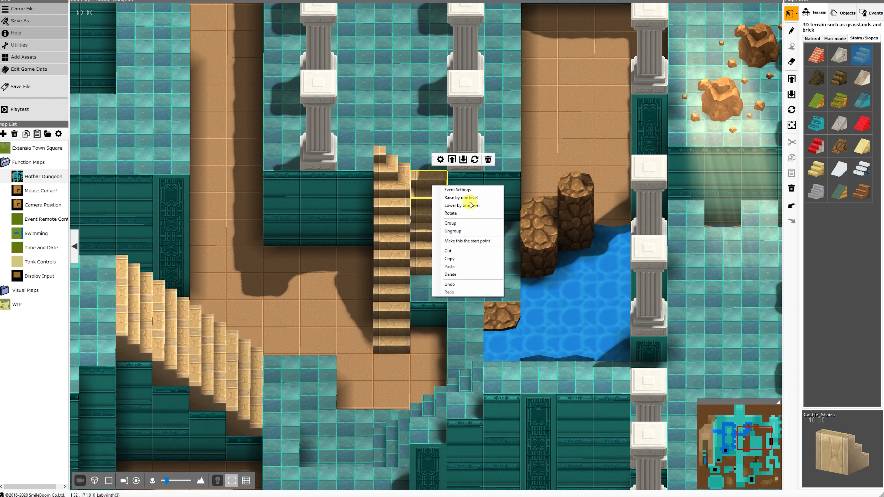
{"action": "left_click", "coordinate": [420, 226]}
{"action": "left_click", "coordinate": [394, 168]}
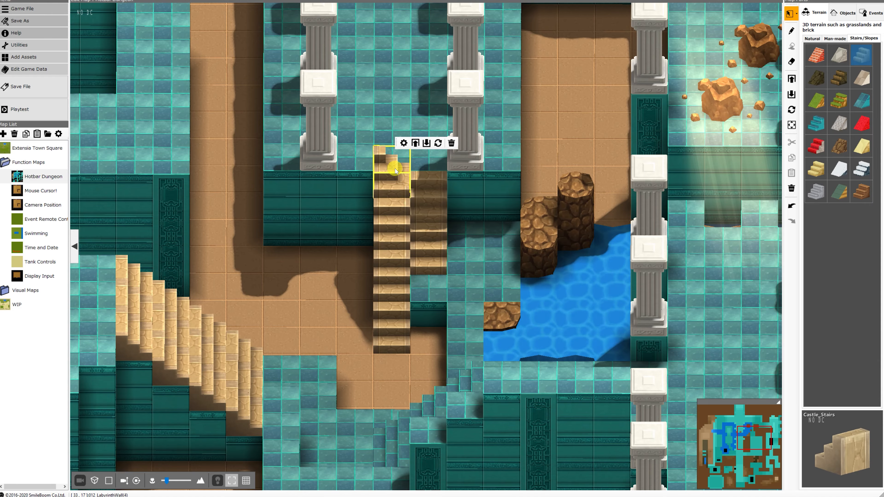
{"action": "left_click", "coordinate": [449, 143]}
{"action": "right_click", "coordinate": [391, 182]}
- Build a Wood slope ramp from the low teal walkway by the water up to the central walkway
{"action": "middle_click_drag", "start_coordinate": [392, 182], "coordinate": [487, 120]}
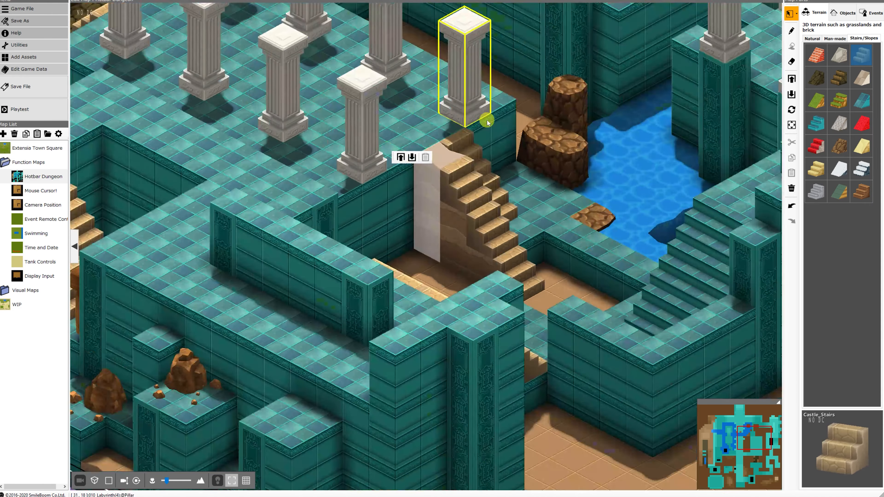
{"action": "middle_click_drag", "start_coordinate": [454, 148], "coordinate": [287, 98]}
{"action": "middle_click_drag", "start_coordinate": [461, 26], "coordinate": [435, 170]}
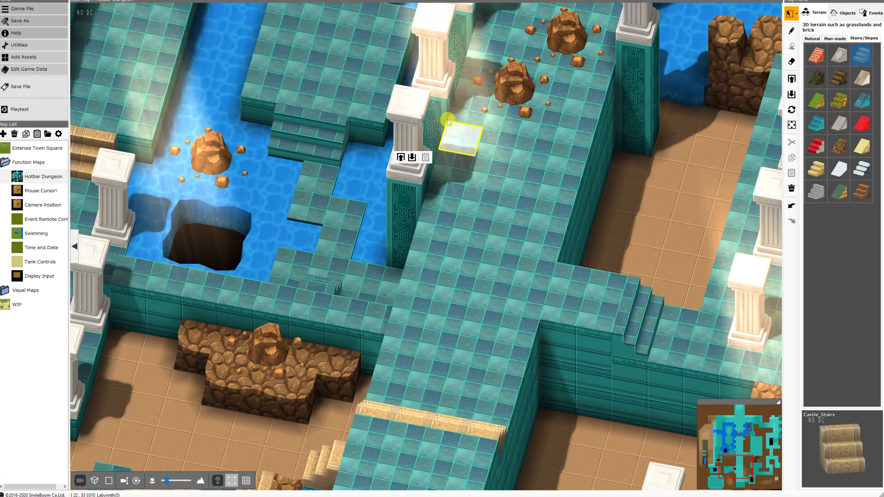
{"action": "middle_click_drag", "start_coordinate": [492, 216], "coordinate": [570, 192]}
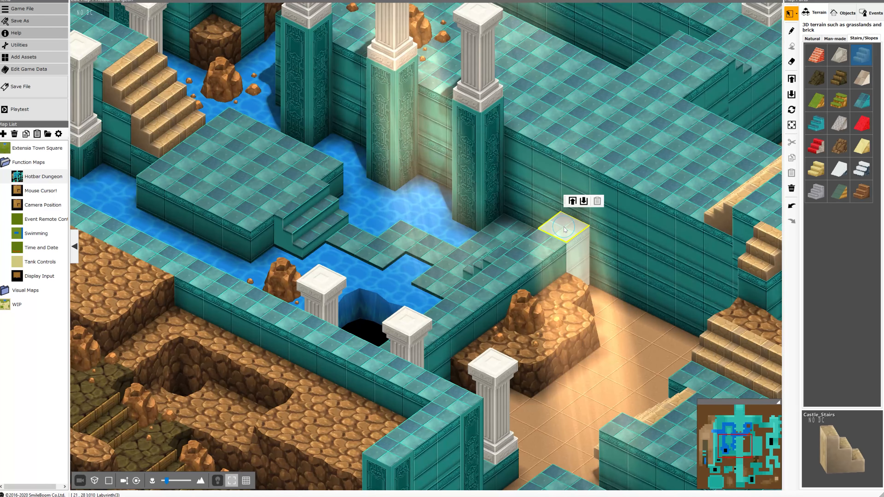
{"action": "left_click", "coordinate": [839, 191]}
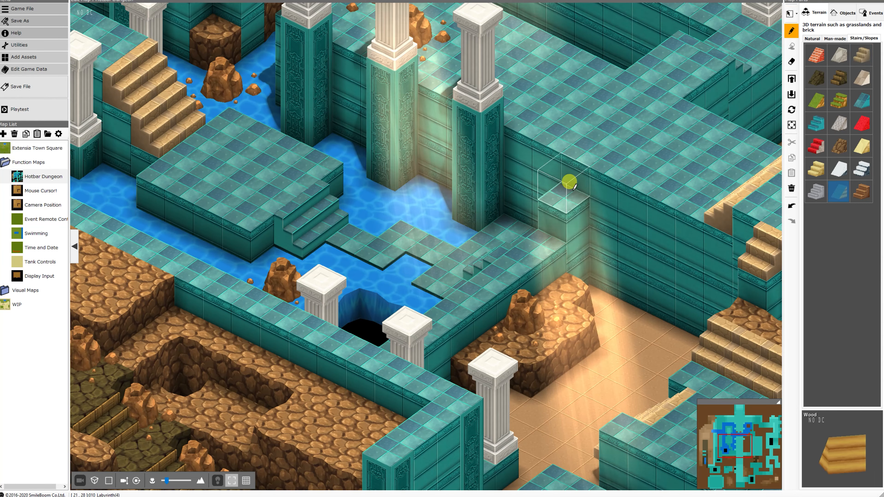
{"action": "middle_click_drag", "start_coordinate": [545, 226], "coordinate": [487, 339]}
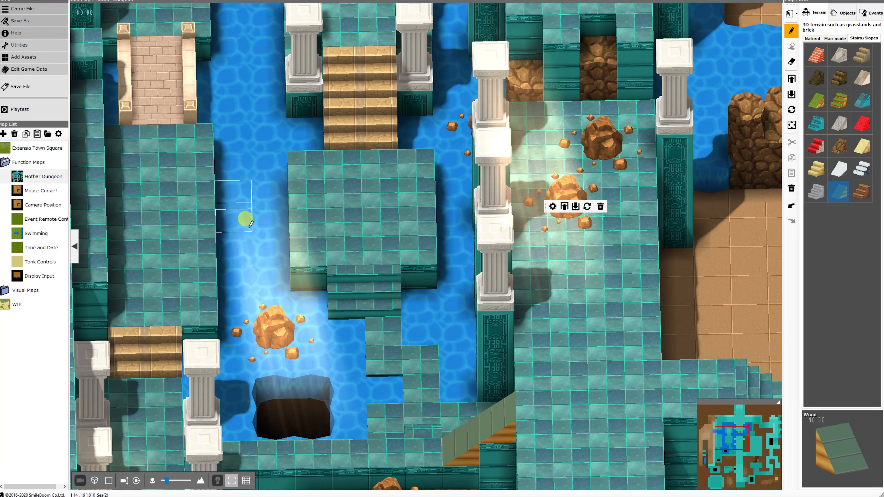
- Bridge the water channel between the western teal platform and the central block with a strip of 010_Labyrinth terrain
{"action": "left_click", "coordinate": [812, 38]}
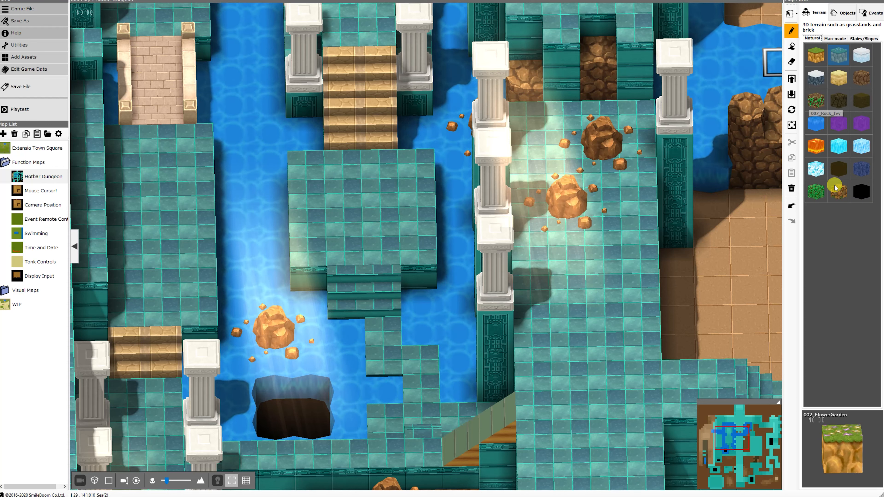
{"action": "left_click", "coordinate": [834, 38]}
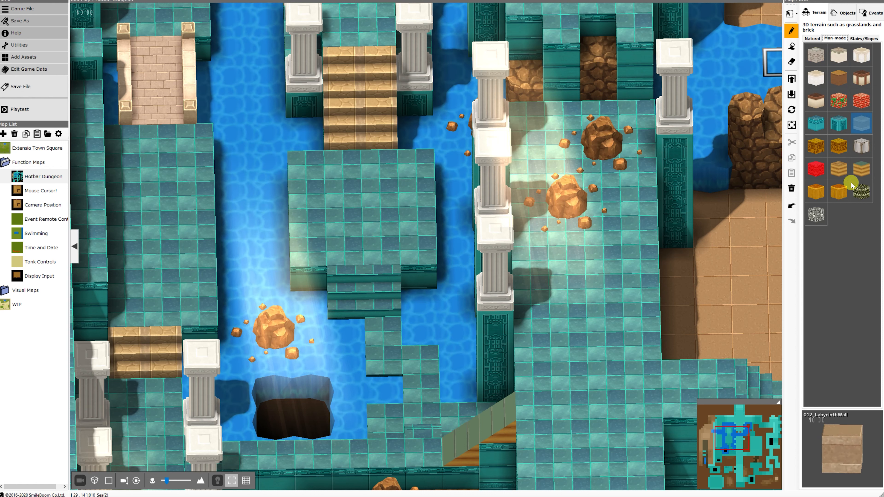
{"action": "left_click", "coordinate": [815, 123]}
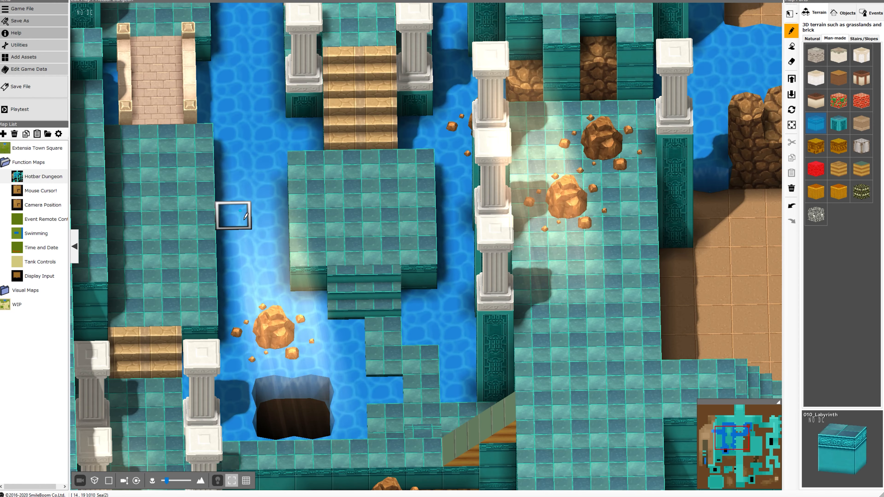
{"action": "left_click_drag", "start_coordinate": [232, 212], "coordinate": [278, 216]}
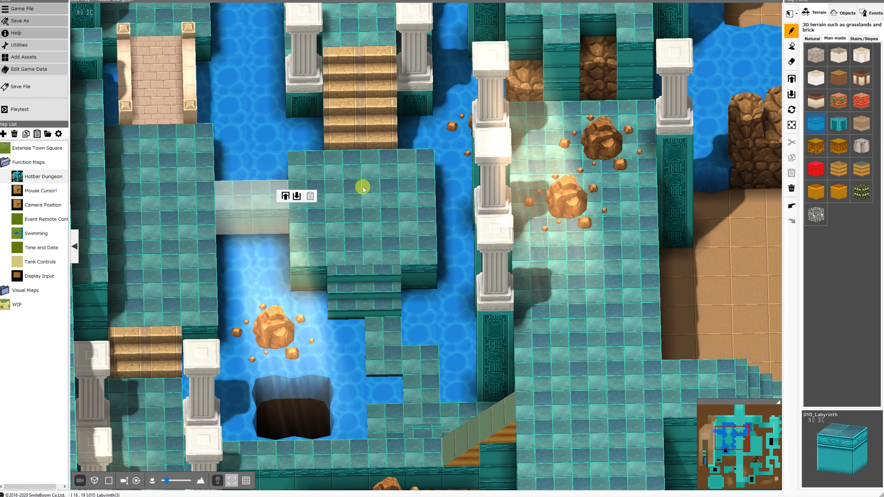
{"action": "mouse_move", "coordinate": [361, 189]}
{"action": "right_mouse_down"}
{"action": "mouse_move", "coordinate": [377, 168]}
{"action": "mouse_move", "coordinate": [365, 178]}
{"action": "right_mouse_up"}
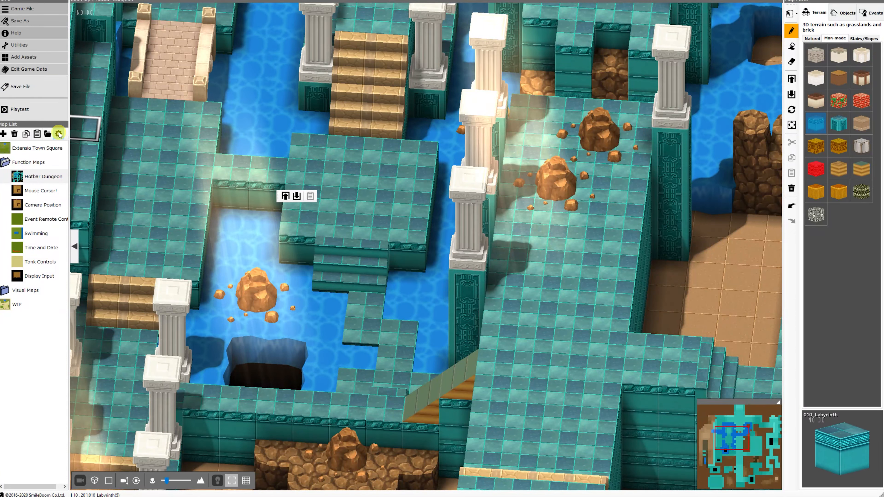
- Save the game file, start a playtest and maximize the game window
{"action": "left_click", "coordinate": [35, 91]}
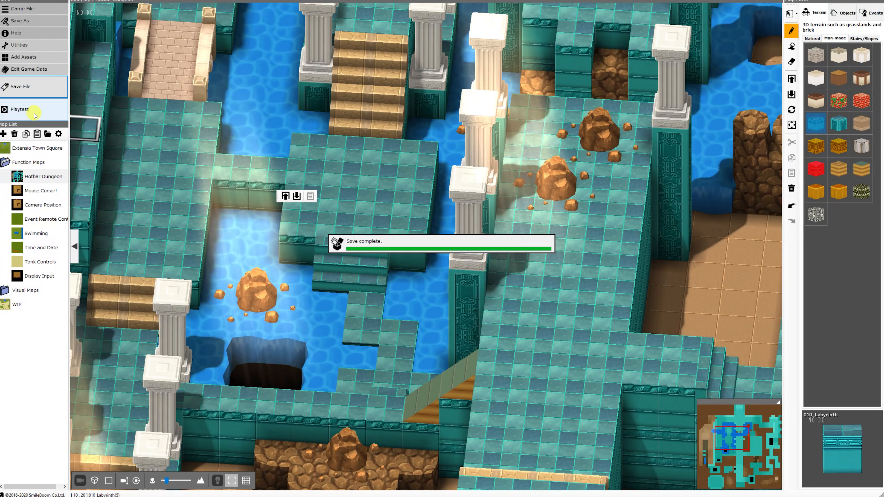
{"action": "left_click", "coordinate": [34, 114]}
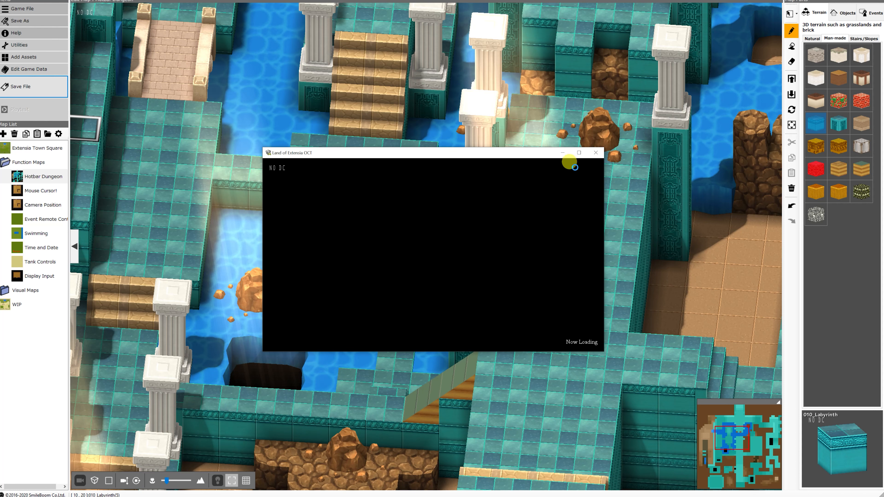
{"action": "left_click", "coordinate": [575, 157]}
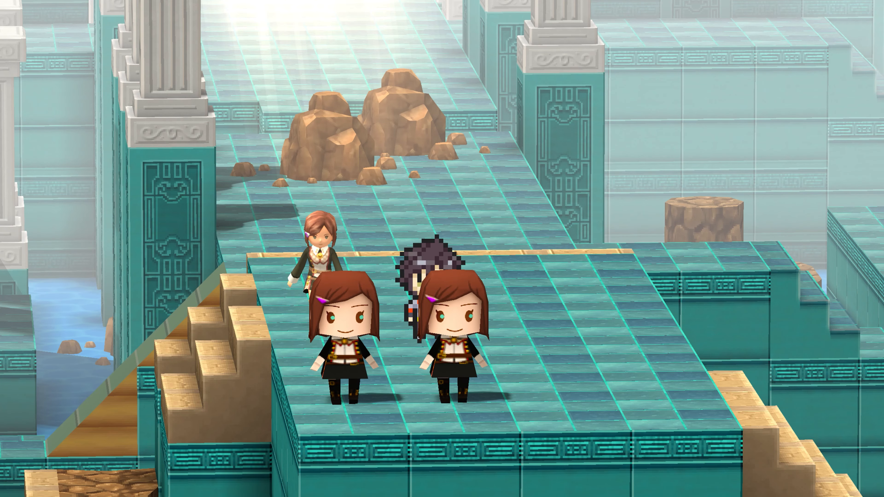
- Walk to the nearby red-haired characters, interact to bring up the hotbars, and step back to open floor
{"action": "key", "text": "Left"}
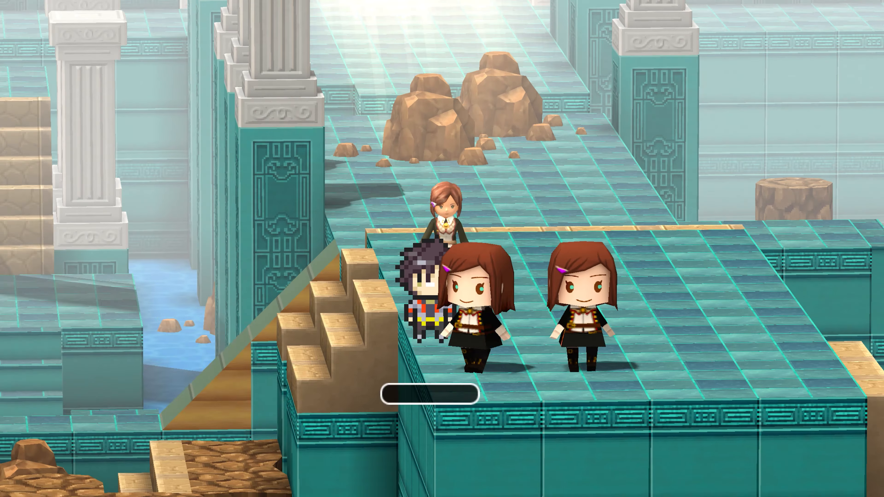
{"action": "key", "text": "Return"}
{"action": "key", "text": "Return"}
{"action": "key", "text": "Right"}
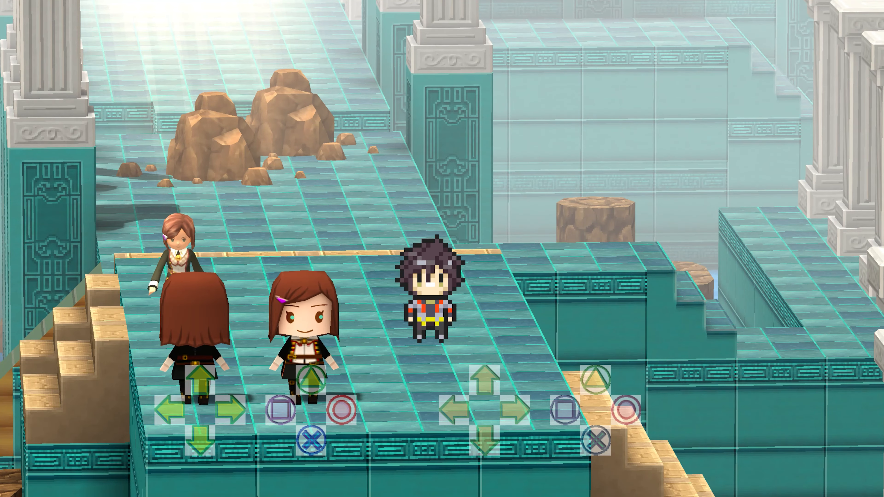
- Activate the RT hotbar in the playtest and trigger its up, down and circle slots
{"action": "key", "text": "shift"}
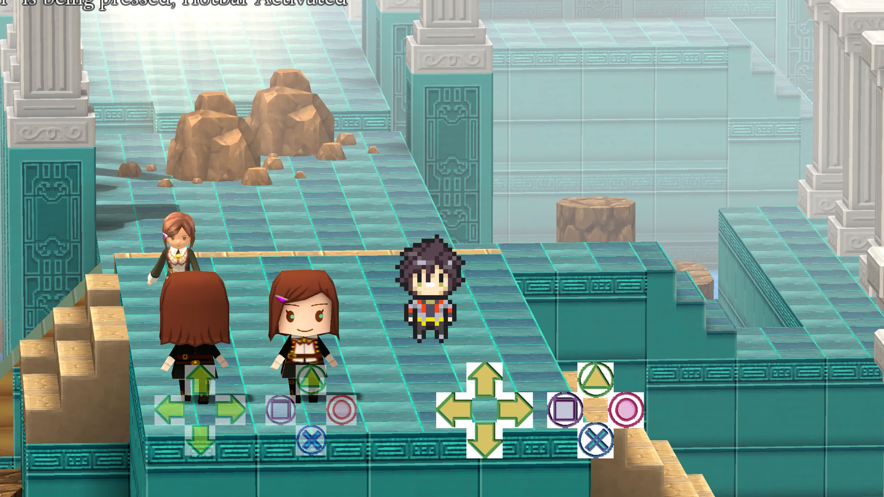
{"action": "key", "text": "Up"}
{"action": "key", "text": "Down"}
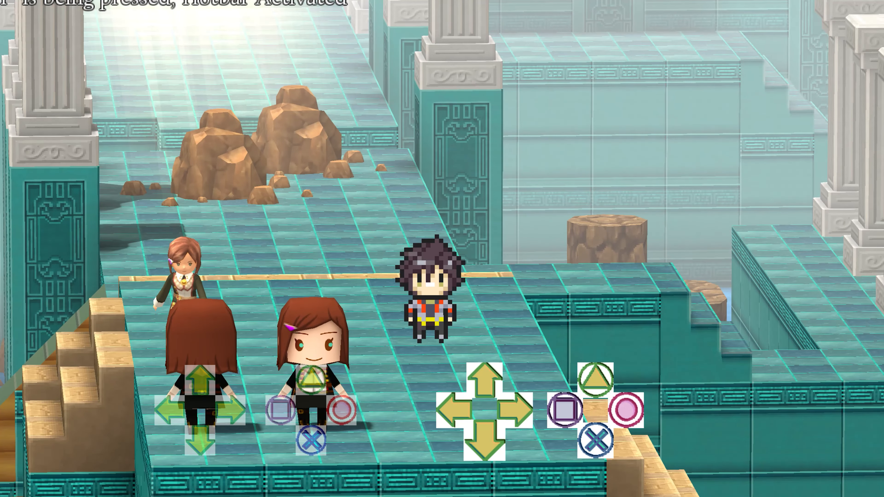
{"action": "key", "text": "x"}
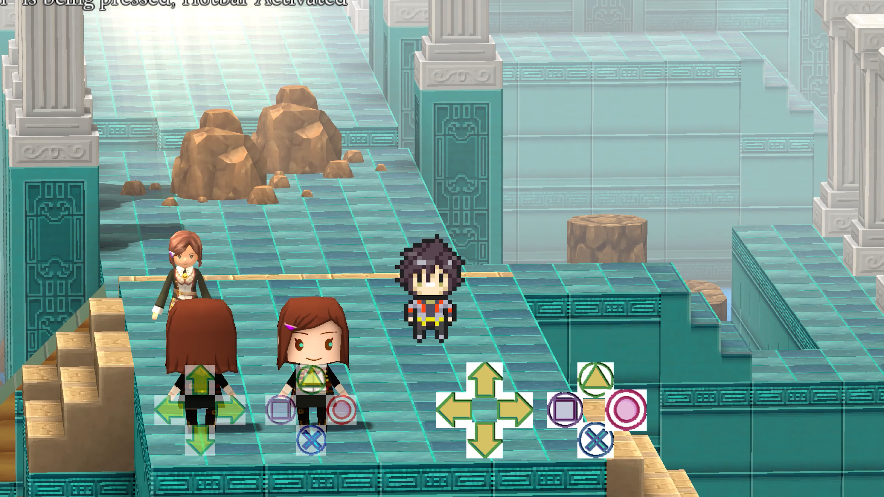
{"action": "key", "text": "w"}
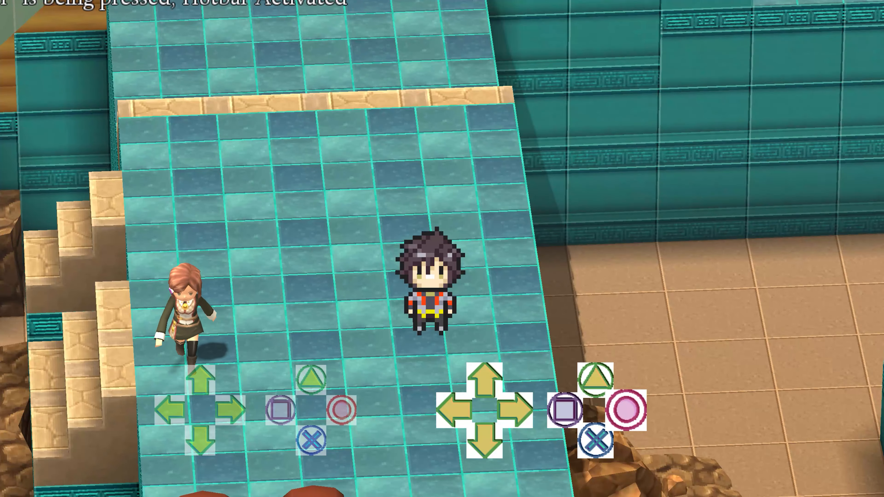
- Test the RT hotbar's left, right and down slots, rotate the camera and release the hotbar
{"action": "key", "text": "Left"}
{"action": "key", "text": "Right"}
{"action": "key", "text": "Down"}
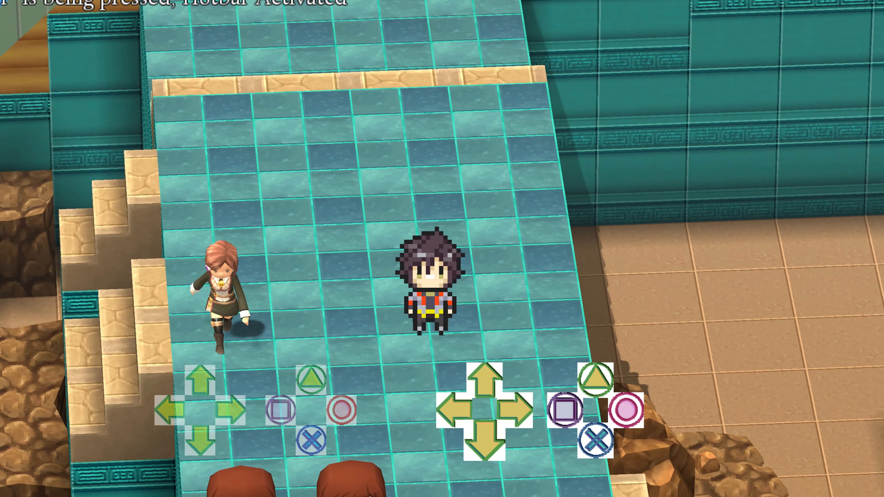
{"action": "key", "text": "d"}
{"action": "key", "text": "a"}
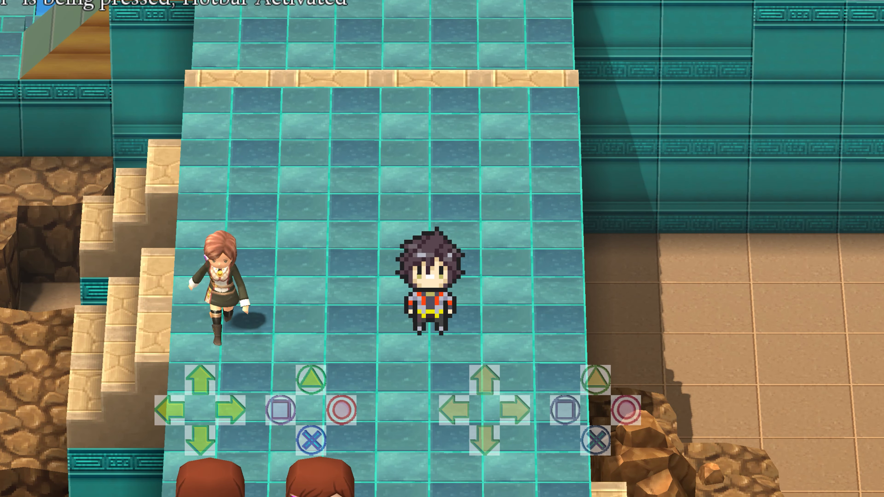
- Test switching between the LT and RT hotbars, including both triggers held together
{"action": "key", "text": "q"}
{"action": "key", "text": "e"}
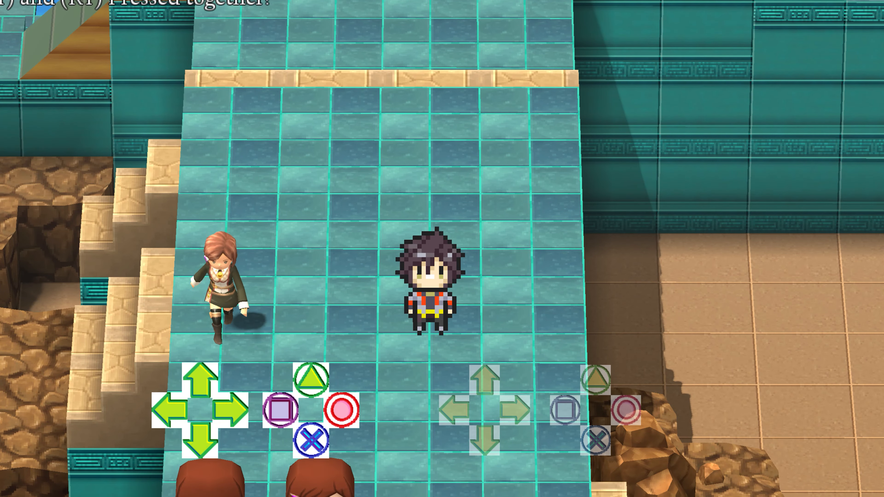
{"action": "key", "text": "e"}
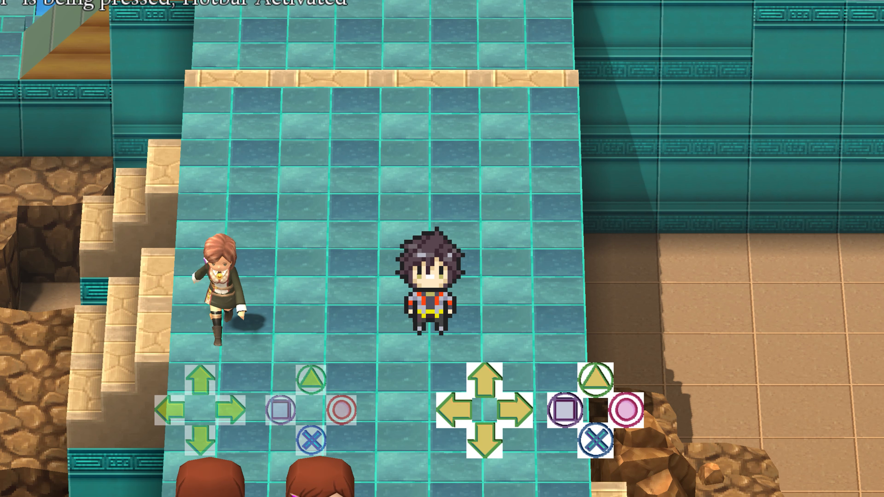
- Trigger the cross, circle and square slots of the active RT hotbar
{"action": "key", "text": "z"}
{"action": "key", "text": "x"}
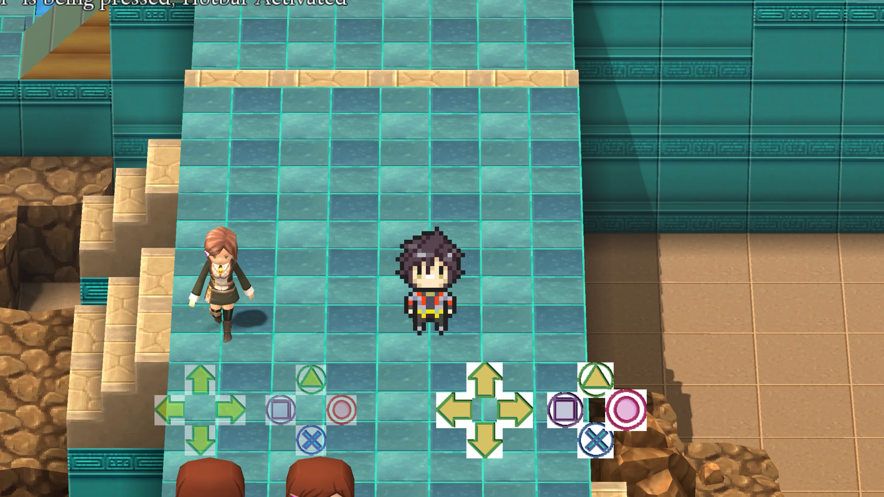
{"action": "key", "text": "c"}
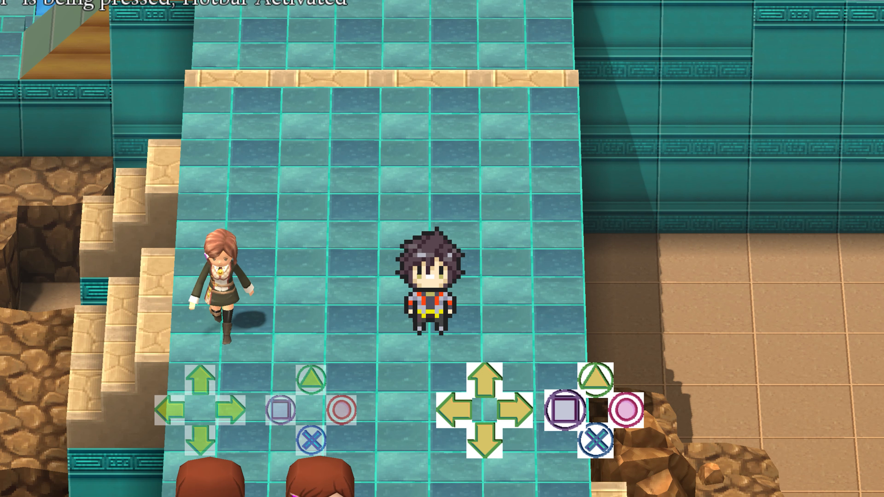
{"action": "key", "text": "z"}
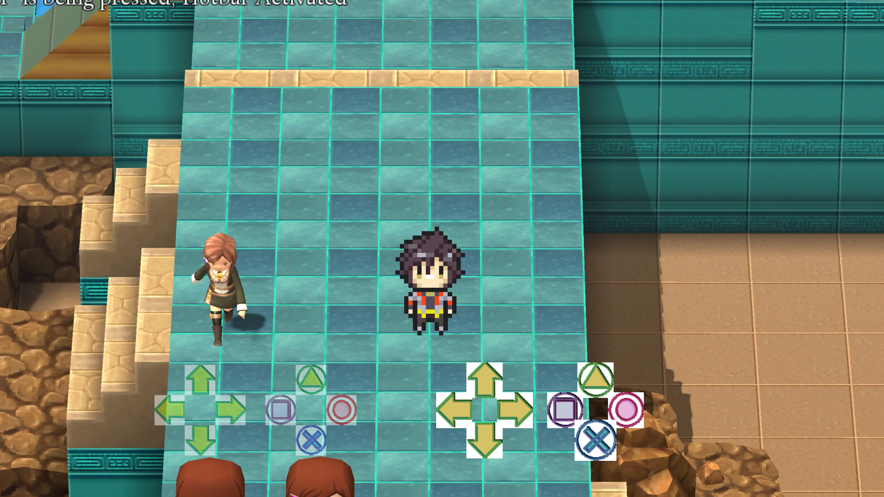
{"action": "key", "text": "x"}
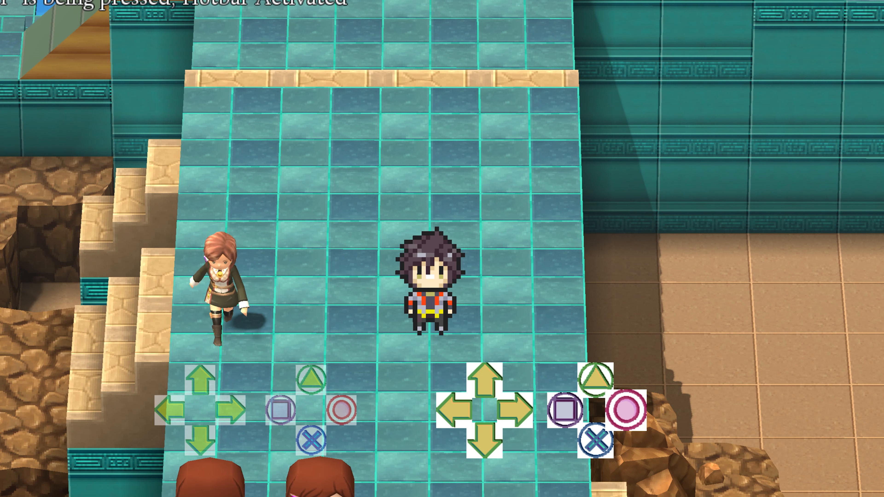
- Trigger the left, down, up and right slots of the RT hotbar while moving the character
{"action": "key", "text": "Left"}
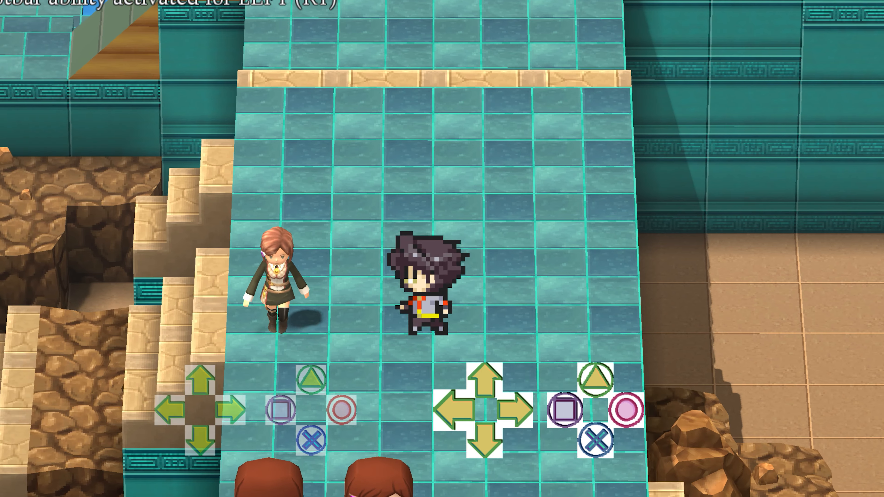
{"action": "key", "text": "Down"}
{"action": "key", "text": "Up"}
{"action": "key", "text": "Right"}
{"action": "key", "text": "Down"}
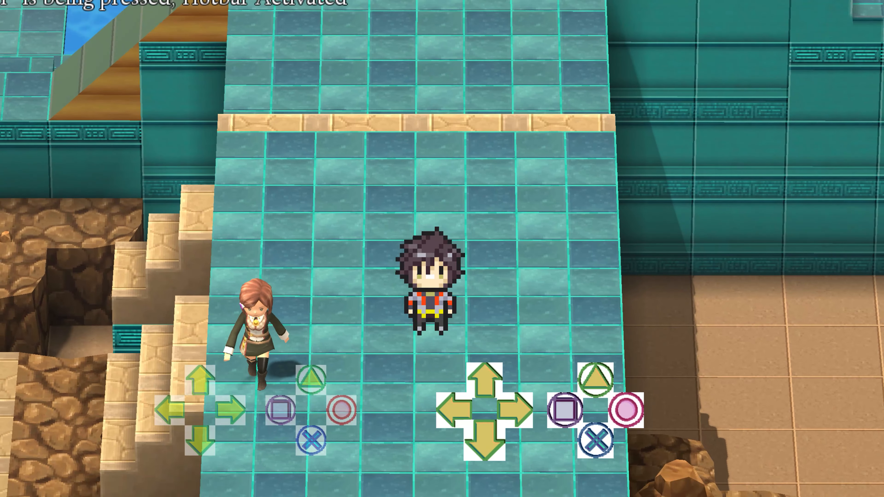
- Test the RT hotbar's cross and triangle slots along with the camera tilt they cause
{"action": "key", "text": "a"}
{"action": "key", "text": "s"}
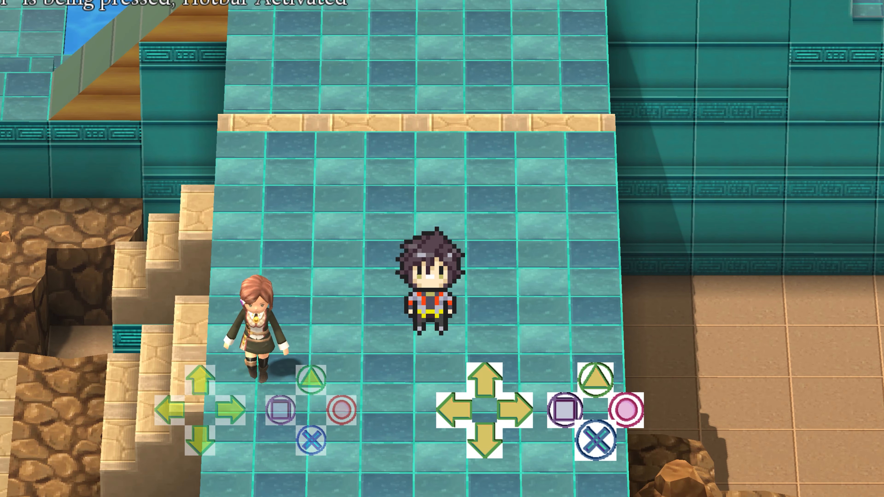
{"action": "key", "text": "s"}
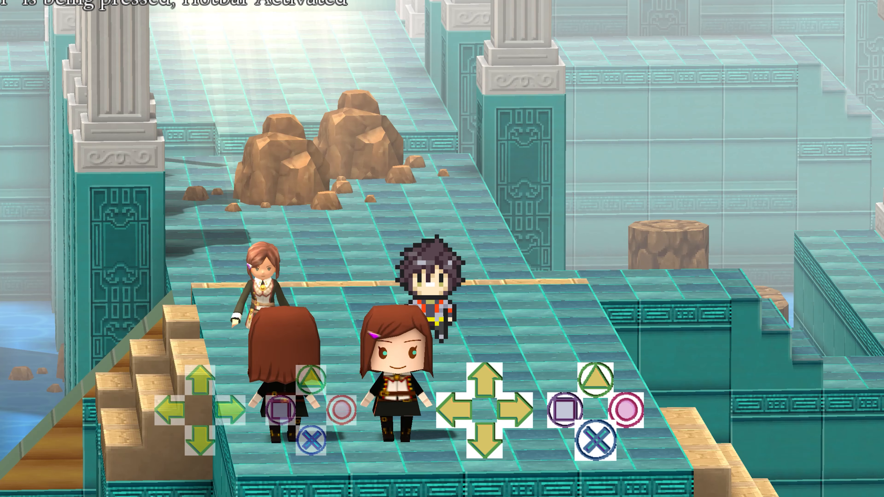
{"action": "key", "text": "s"}
{"action": "key", "text": "w"}
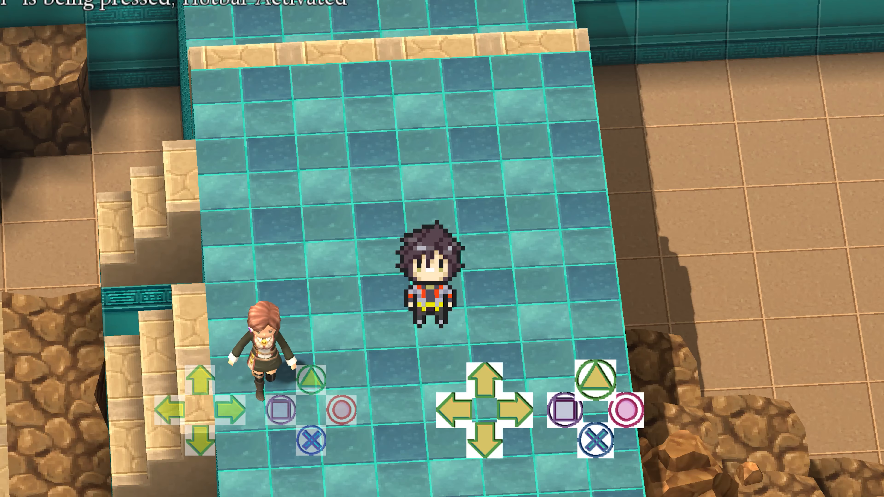
- Retest the RT hotbar's up, down and triangle slots, and release the trigger to deactivate the hotbar
{"action": "key", "text": "Up"}
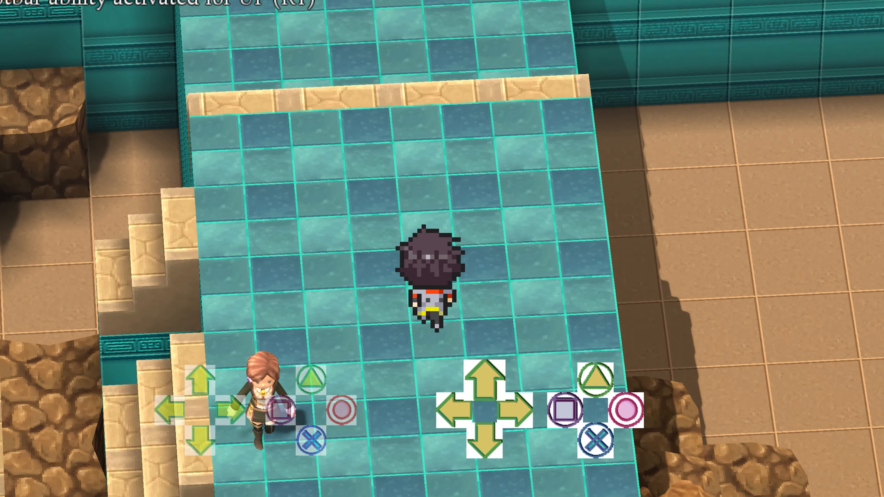
{"action": "key", "text": "Down"}
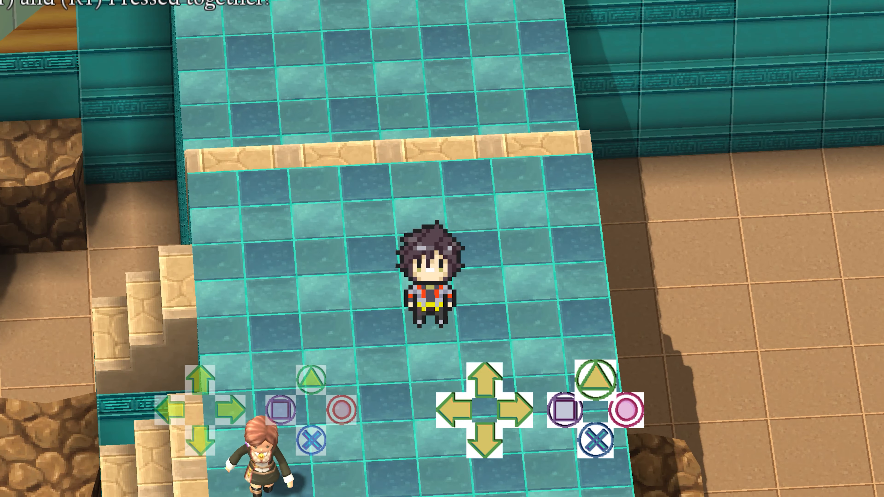
{"action": "key", "text": "d"}
{"action": "key", "text": "s"}
{"action": "key", "text": "w"}
{"action": "key", "text": "Down"}
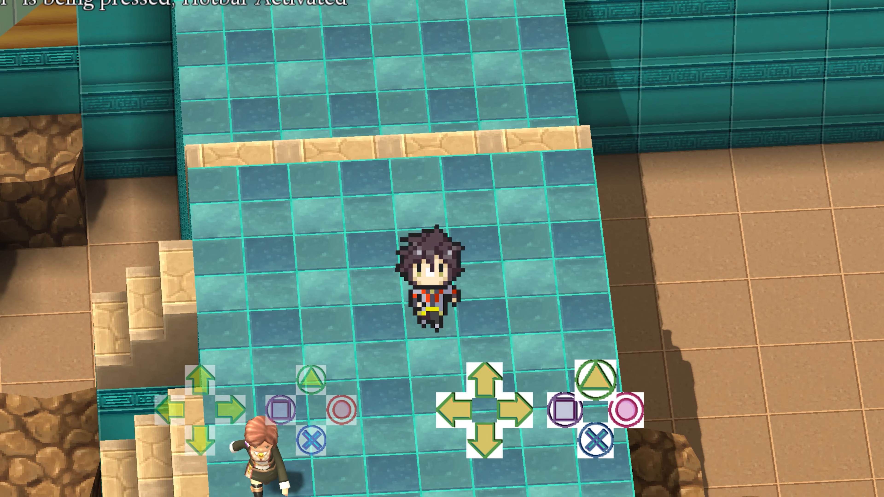
{"action": "key", "text": "a"}
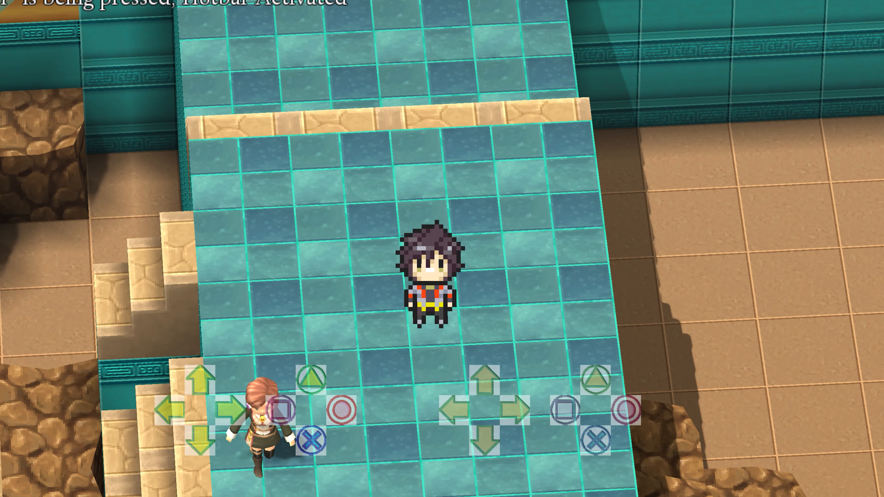
- Activate the LT hotbar and trigger its left, down, right and up slots
{"action": "key", "text": "q"}
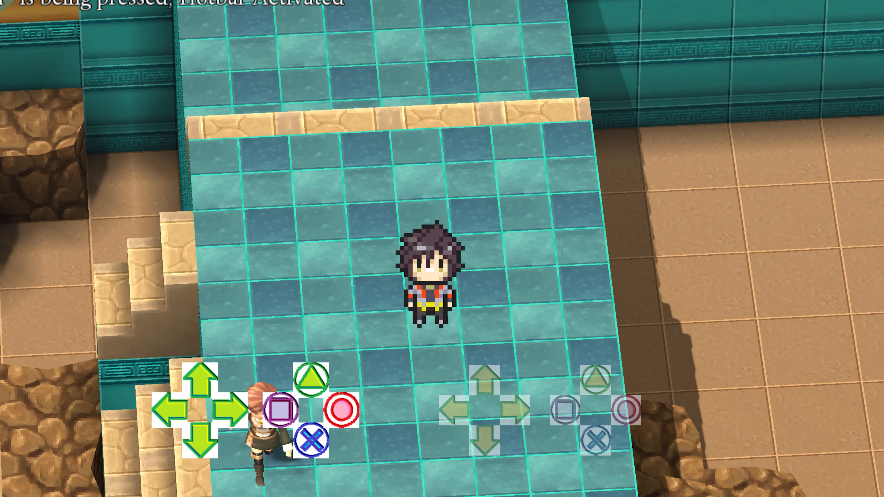
{"action": "key", "text": "Left"}
{"action": "key", "text": "Down"}
{"action": "key", "text": "Right"}
{"action": "key", "text": "Up"}
{"action": "key", "text": "Down"}
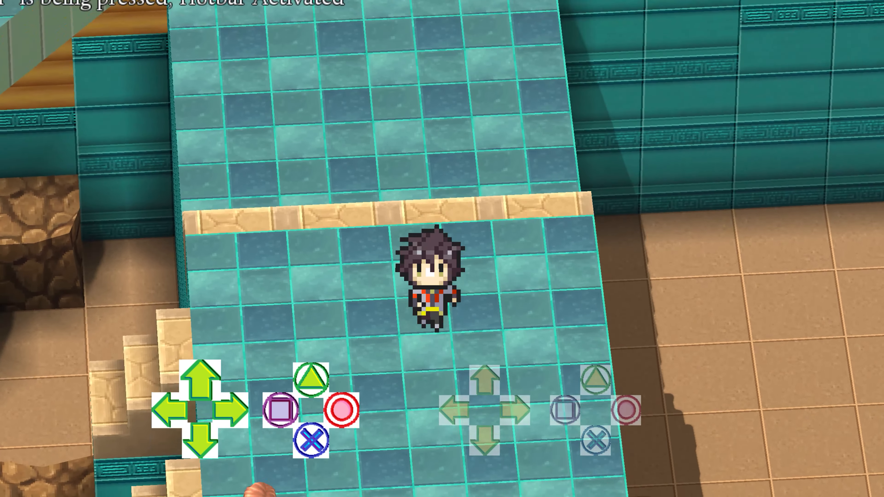
- Playtest the route from the upper tiled floor down the ramp to the low walkway across the water
{"action": "key", "text": "Down"}
{"action": "key", "text": "x"}
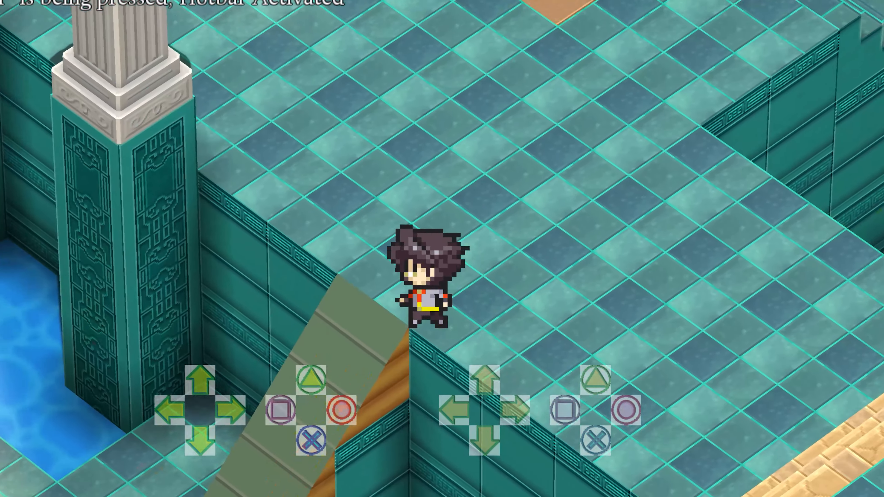
{"action": "key", "text": "Down"}
{"action": "key", "text": "Left"}
{"action": "key", "text": "Up"}
{"action": "key", "text": "Left"}
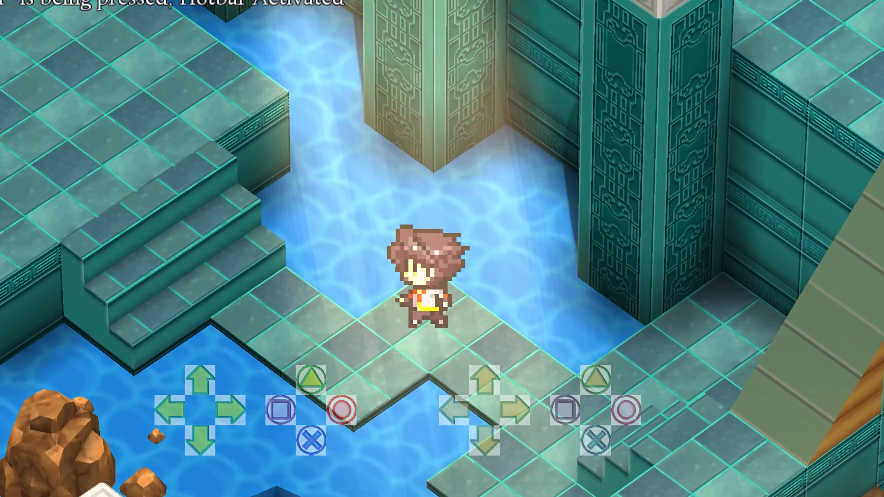
- Walk the character across the water walkway and up the sandstone stairs beside the rocks to test the climb
{"action": "key", "text": "Up"}
{"action": "key", "text": "Left"}
{"action": "key", "text": "Up"}
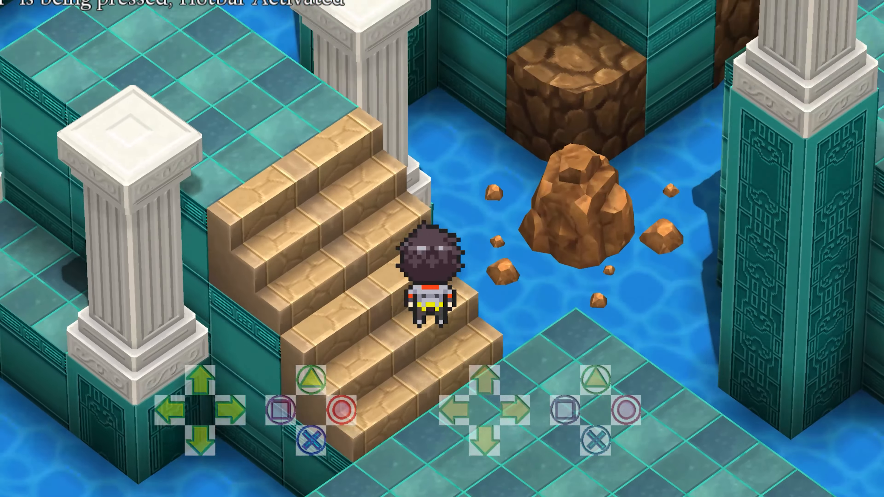
{"action": "key", "text": "Left"}
{"action": "key", "text": "Down"}
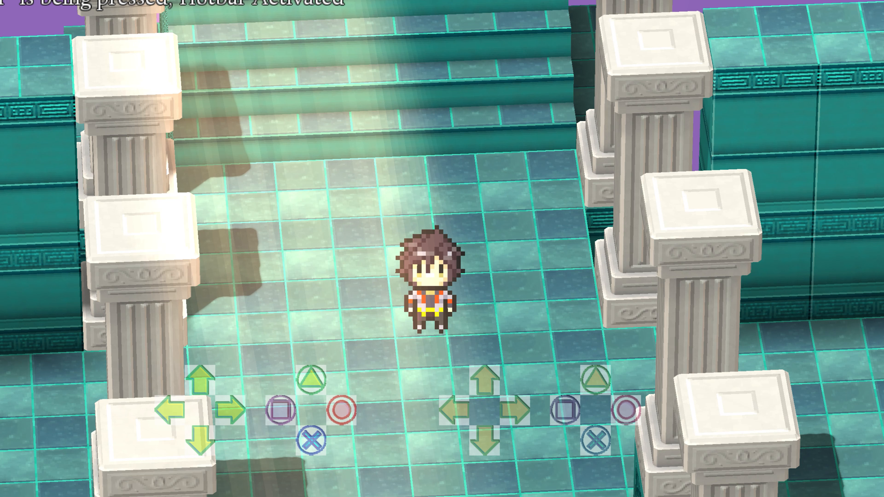
- Walk the character back and forth along the pillared hall below the wide teal stairs to test the path
{"action": "key", "text": "Down"}
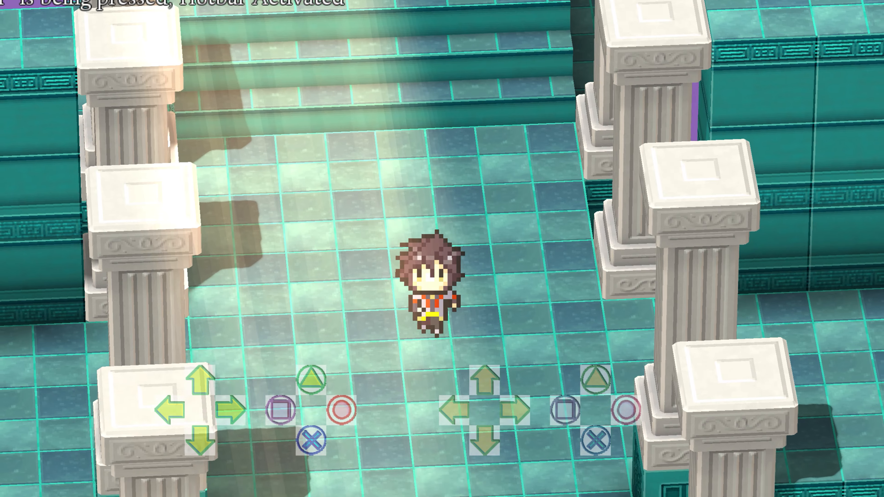
{"action": "key", "text": "Down"}
{"action": "key", "text": "Down"}
{"action": "key", "text": "Down"}
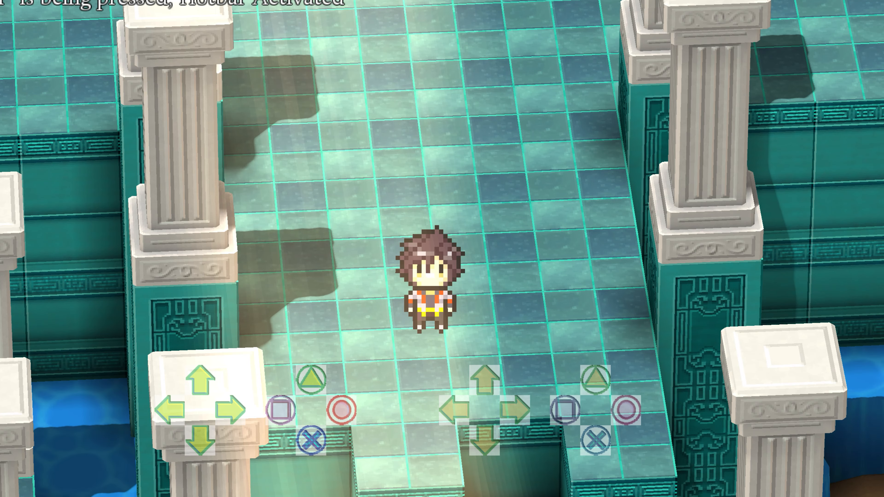
{"action": "key", "text": "Up"}
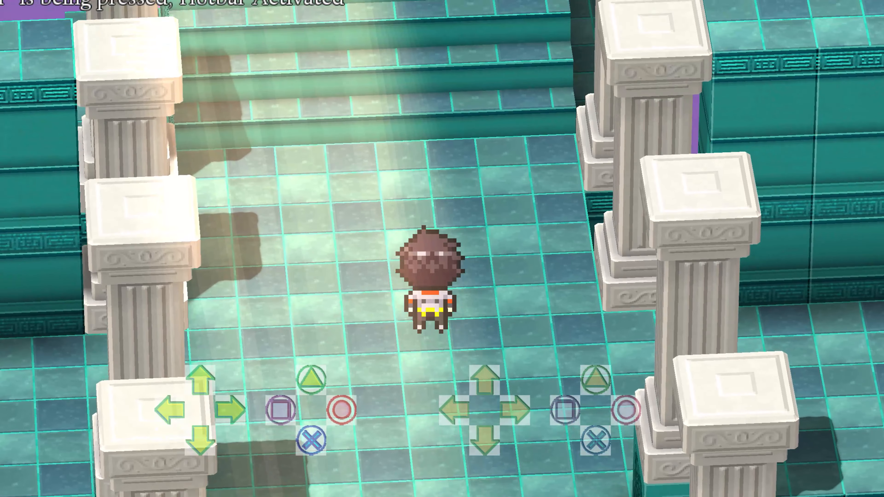
{"action": "key", "text": "Down"}
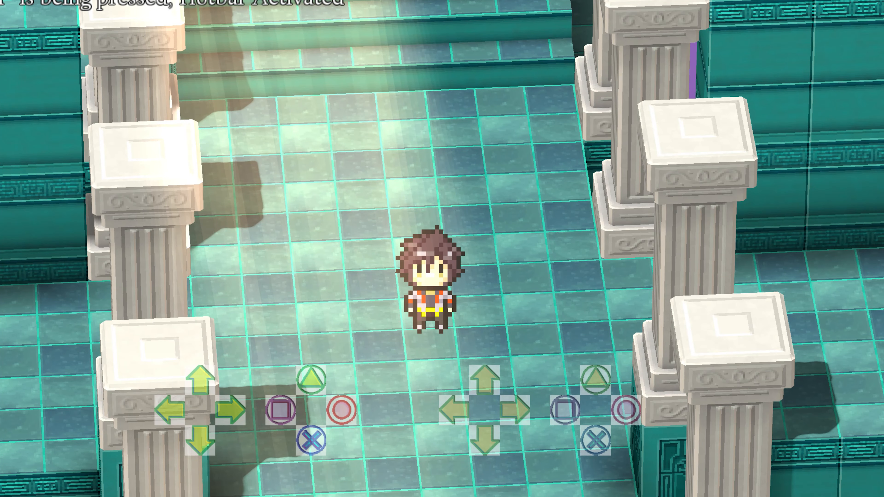